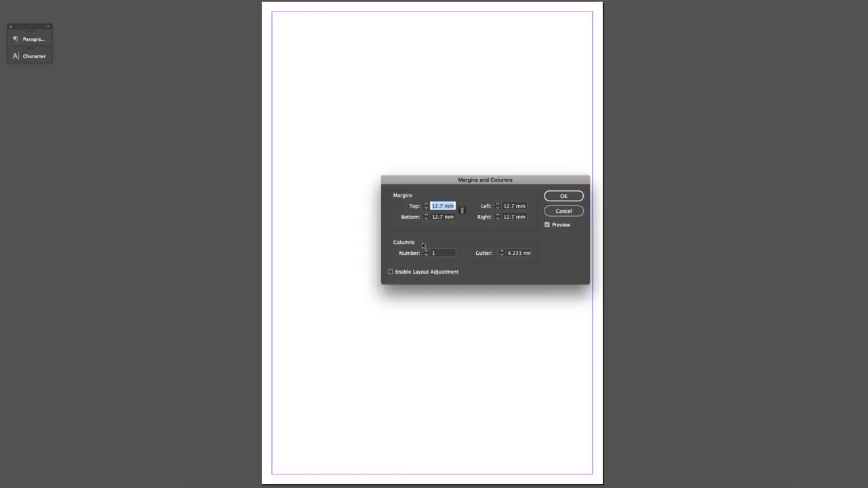
# Set the page margins to 7 mm with 11 columns
pyautogui.doubleClick(443, 253)
pyautogui.write('11')
pyautogui.press('Tab')
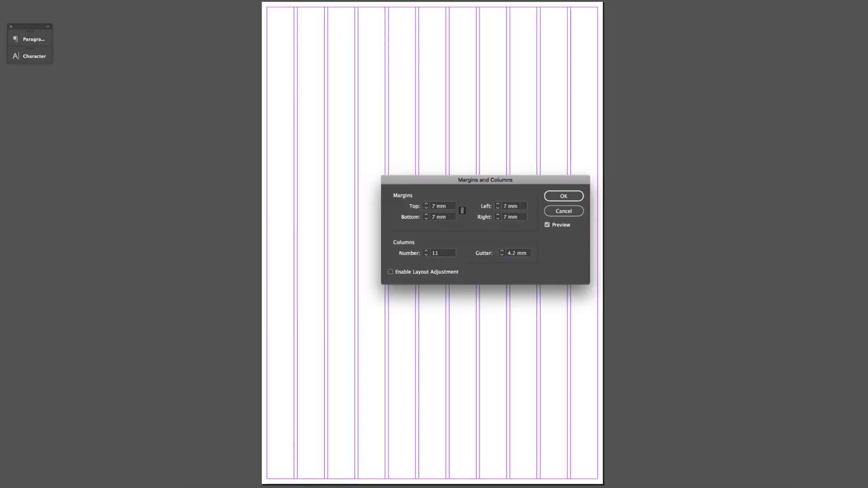
pyautogui.click(547, 198)
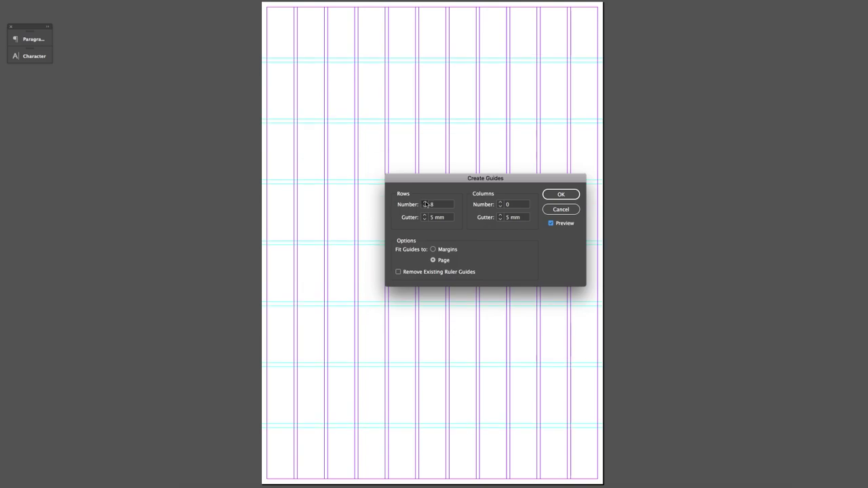
# Create row guides with 5 mm gutters fitted across the whole page
pyautogui.click(425, 202)
pyautogui.press('Tab')
pyautogui.press('Return')
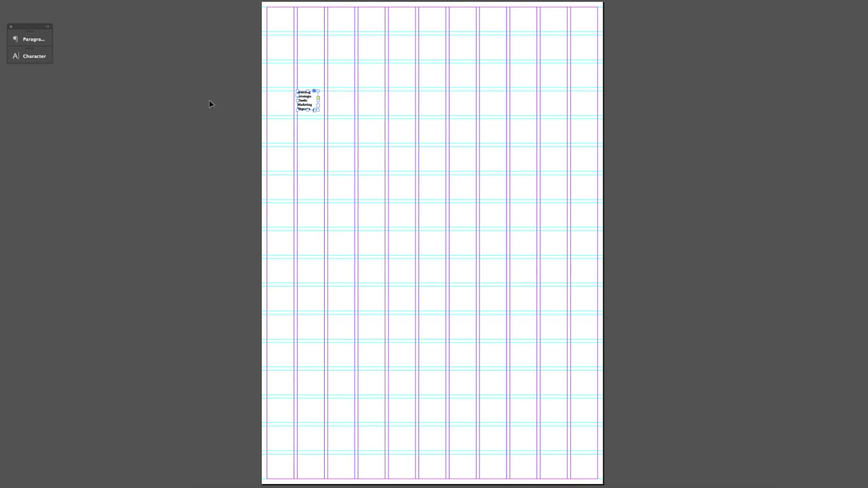
# Set the service word list in Haas Grot Disp 75 Bold at 145 pt
pyautogui.moveTo(372, 165); pyautogui.dragTo(454, 224)
pyautogui.press('w')
pyautogui.press('w')
pyautogui.click(34, 55)
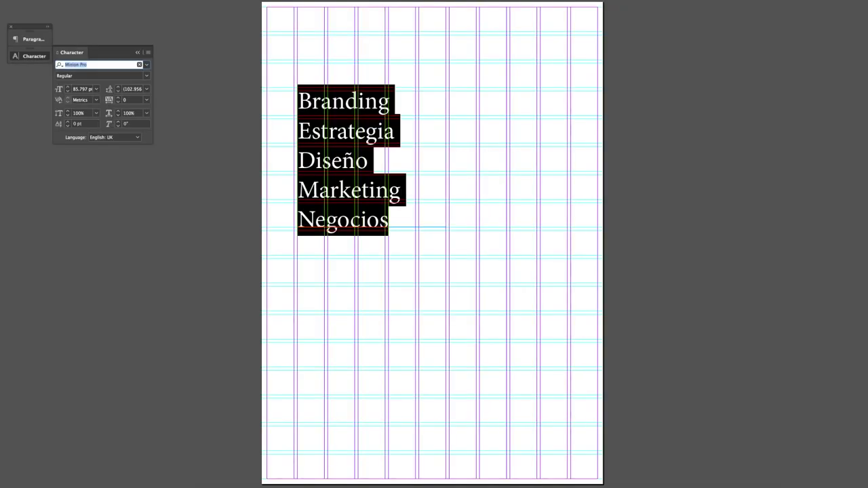
pyautogui.write('haas')
pyautogui.click(136, 193)
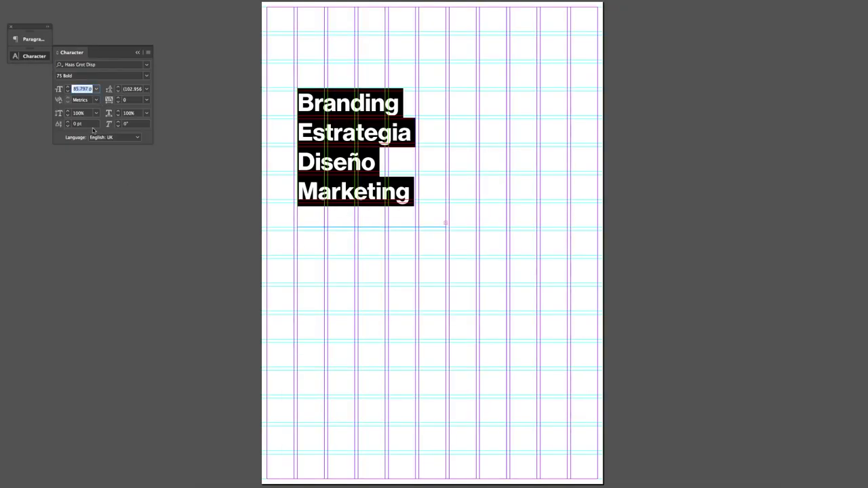
pyautogui.press('Return')
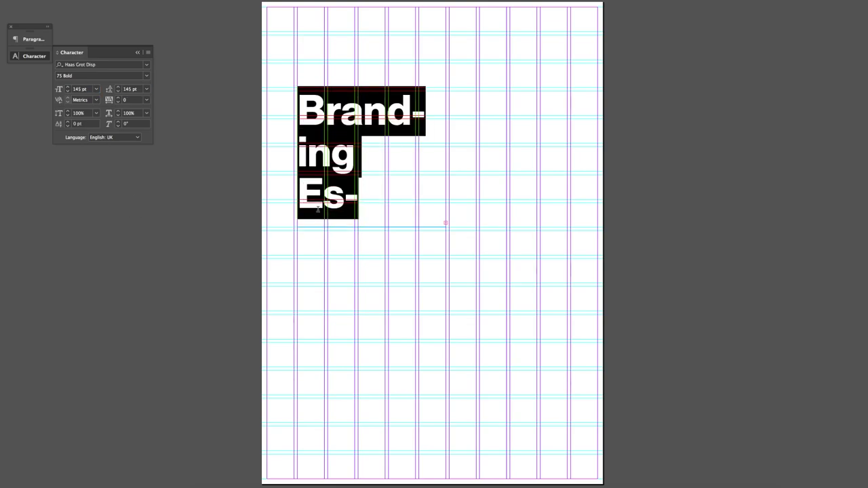
pyautogui.press('Escape')
# Give the word list Optical kerning and tracking of 20
pyautogui.click(95, 100)
pyautogui.click(80, 119)
pyautogui.click(147, 101)
pyautogui.click(134, 180)
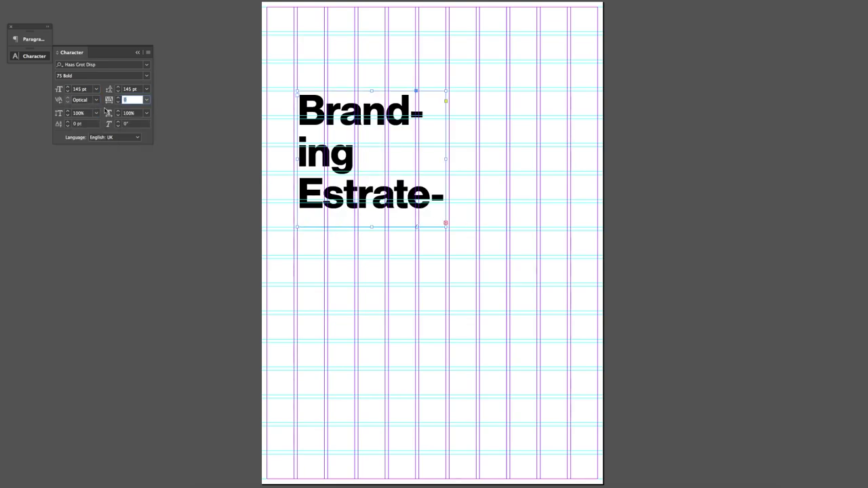
# Resize the list frame to one word per line, move it up, and add a text frame below
pyautogui.click(446, 225)
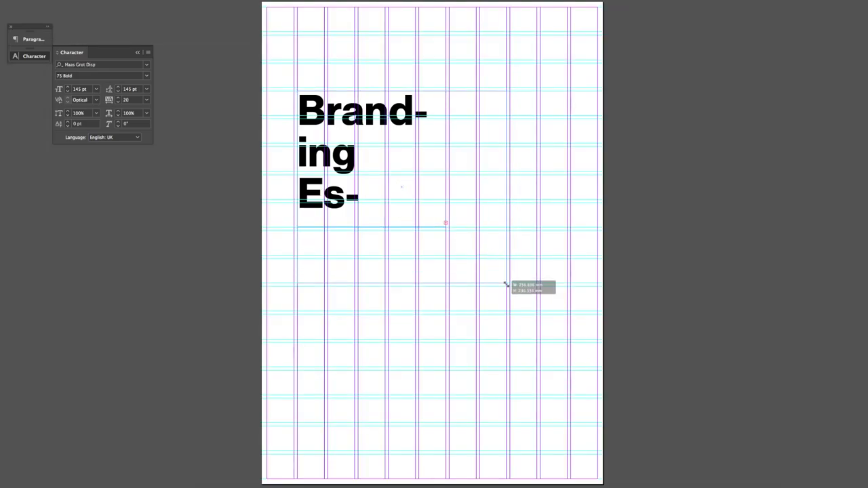
pyautogui.moveTo(506, 284); pyautogui.dragTo(505, 284)
pyautogui.moveTo(401, 283); pyautogui.dragTo(401, 310)
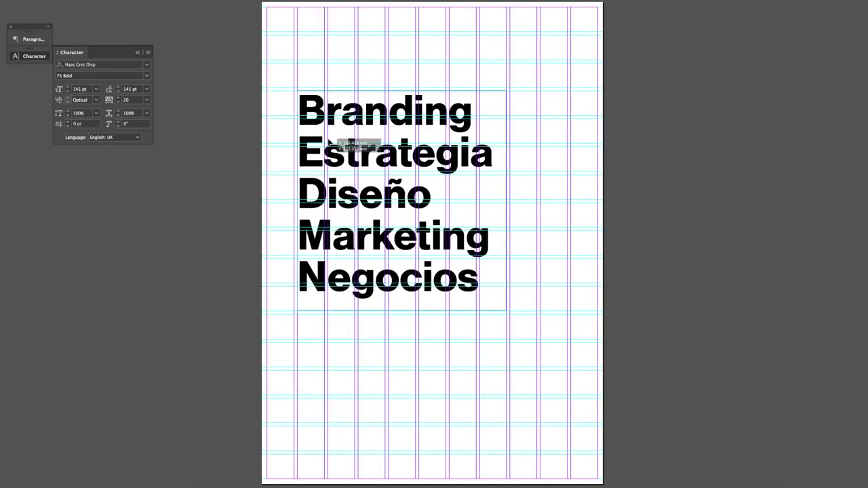
pyautogui.moveTo(329, 144); pyautogui.dragTo(329, 116)
pyautogui.press('w')
pyautogui.press('w')
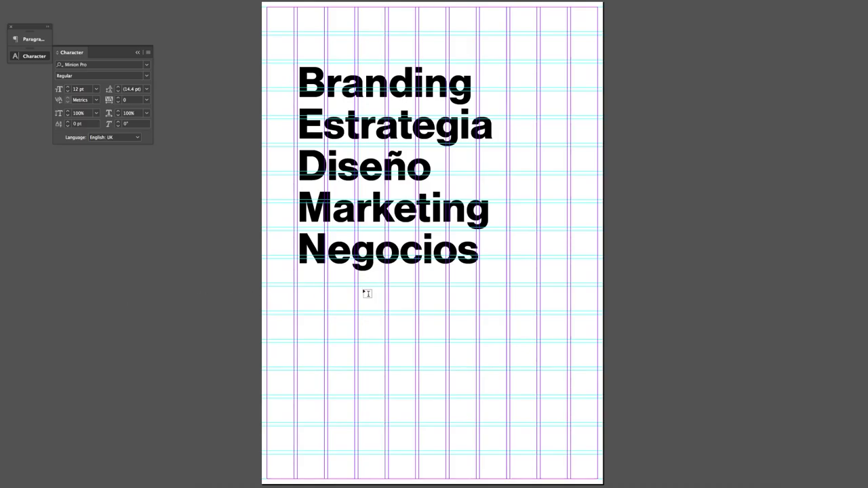
pyautogui.moveTo(359, 287); pyautogui.dragTo(536, 369)
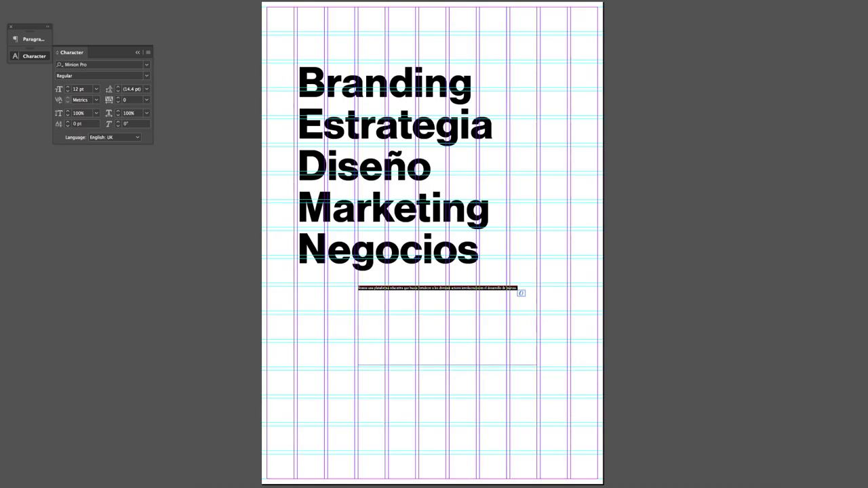
# Set the intro paragraph in Haas Grot Disp 75 Bold and narrow its frame to four lines
pyautogui.click(188, 194)
pyautogui.click(68, 87)
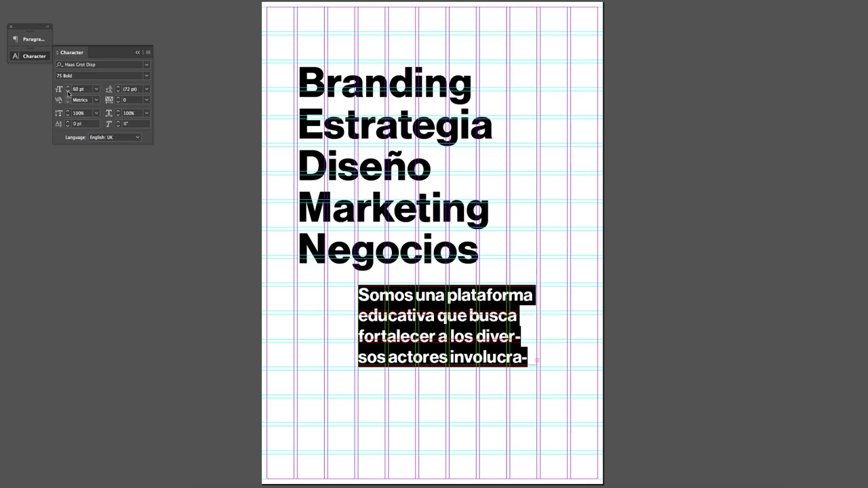
pyautogui.press('Escape')
pyautogui.moveTo(536, 326); pyautogui.dragTo(506, 326)
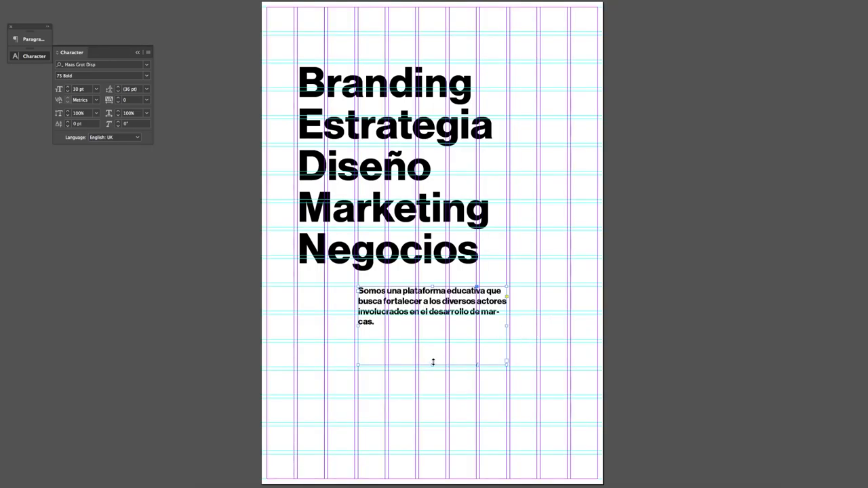
# Duplicate the frame into a tall left column holding the pasted body text in a regular weight
pyautogui.moveTo(384, 310); pyautogui.dragTo(449, 338)
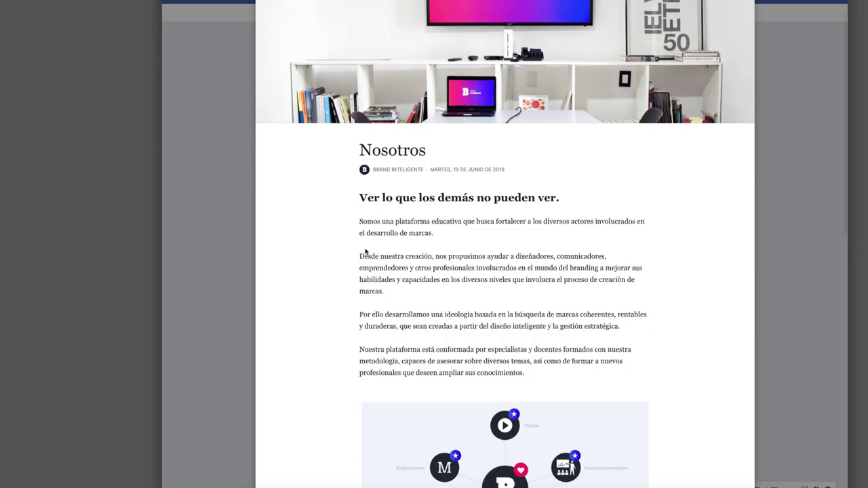
pyautogui.moveTo(364, 252); pyautogui.dragTo(523, 372)
pyautogui.hotkey('ctrl', 'v')
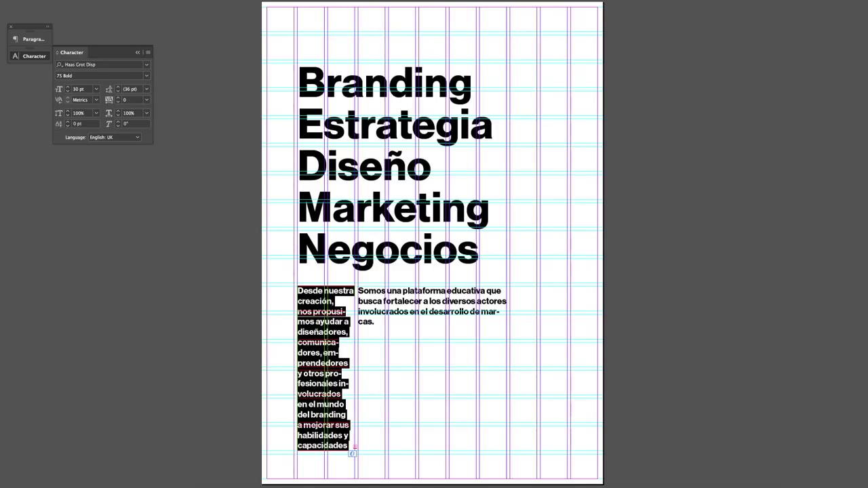
pyautogui.click(102, 75)
pyautogui.click(76, 154)
# Set the Somos intro paragraph to 35 pt
pyautogui.click(407, 305)
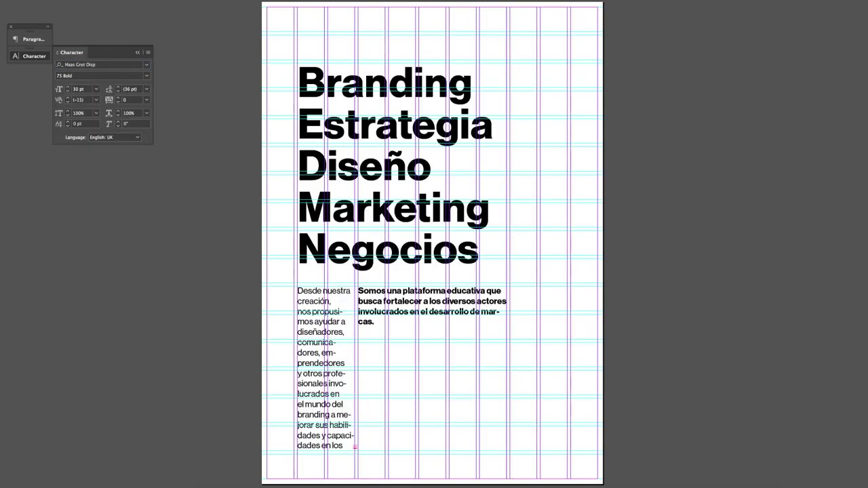
pyautogui.hotkey('ctrl', 'a')
pyautogui.click(81, 89)
pyautogui.write('35')
pyautogui.press('Tab')
pyautogui.press('Return')
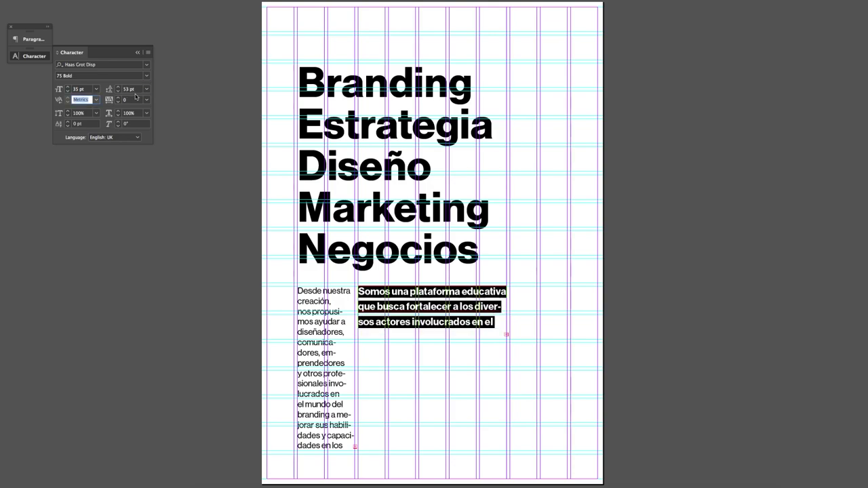
pyautogui.click(652, 249)
pyautogui.press('w')
pyautogui.press('w')
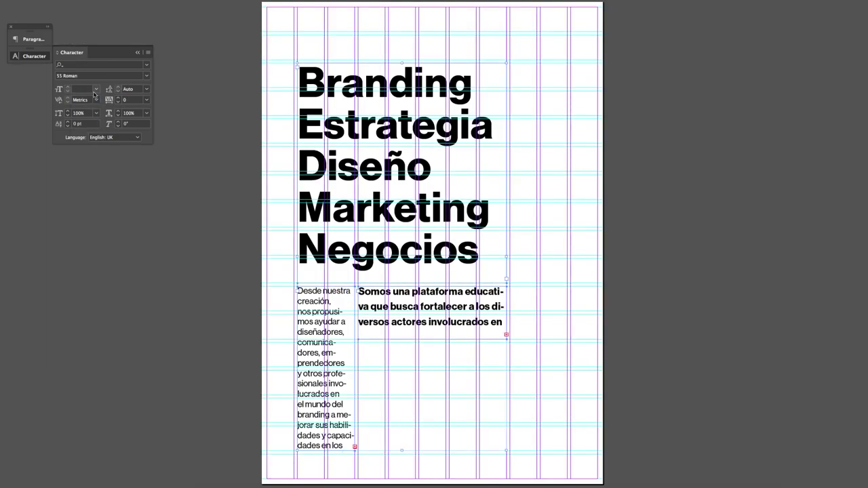
# Give the left column text Optical kerning, 9 pt size and 15 pt leading
pyautogui.click(324, 366)
pyautogui.hotkey('ctrl', 'a')
pyautogui.click(96, 99)
pyautogui.click(88, 108)
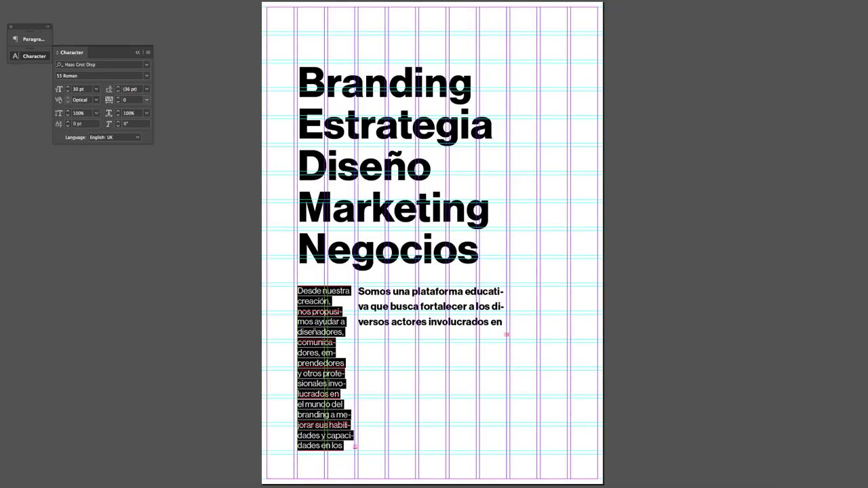
pyautogui.click(95, 89)
pyautogui.click(83, 126)
pyautogui.click(129, 88)
pyautogui.write('15')
pyautogui.press('Return')
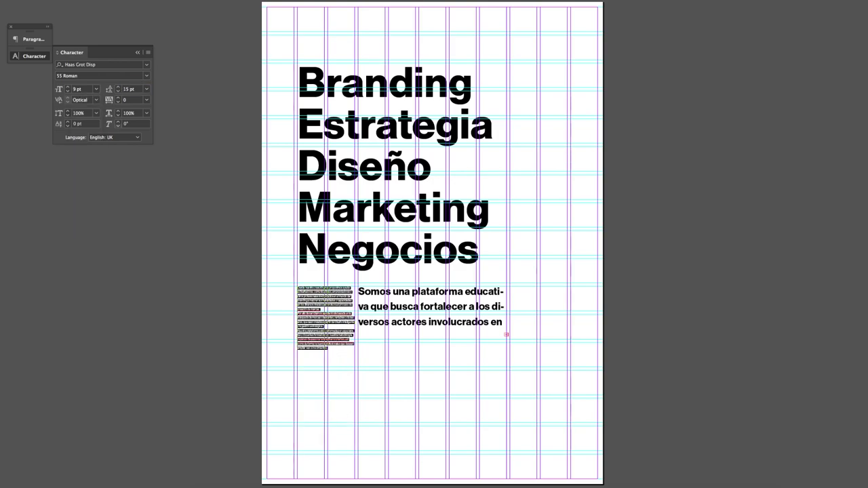
pyautogui.press('Escape')
# Narrow the left text frame to a single grid column
pyautogui.moveTo(353, 371); pyautogui.dragTo(320, 407)
pyautogui.press('w')
pyautogui.press('w')
pyautogui.click(256, 348)
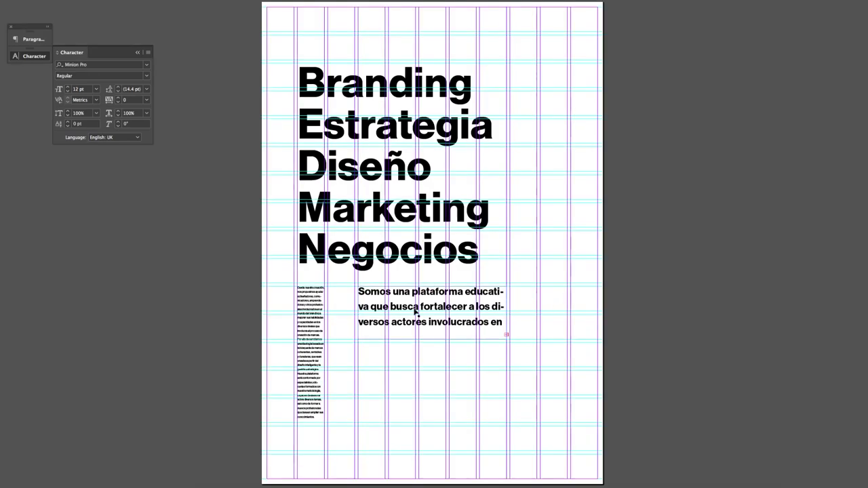
# Shift the Somos paragraph left and draw a rectangle frame filling one grid cell
pyautogui.moveTo(378, 319); pyautogui.dragTo(349, 319)
pyautogui.press('w')
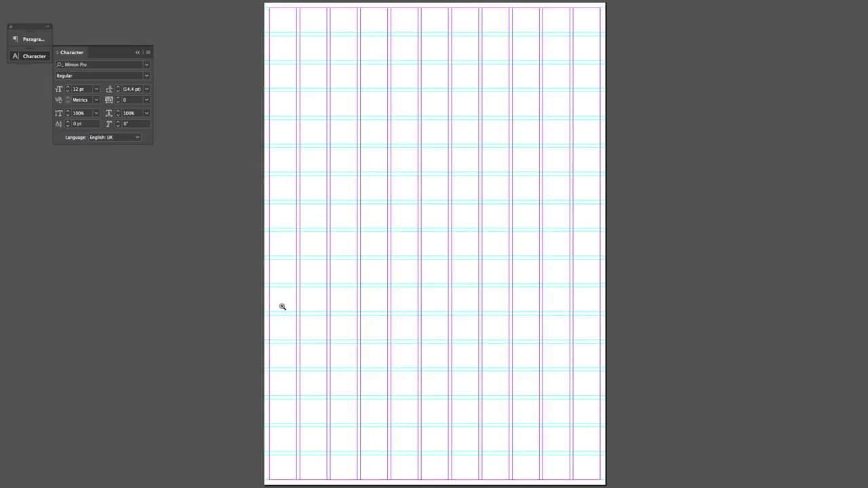
pyautogui.click(282, 307)
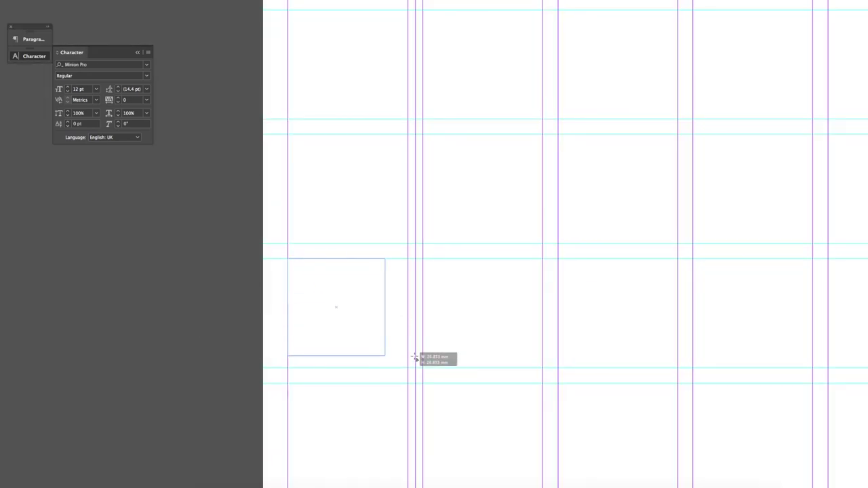
pyautogui.moveTo(415, 359); pyautogui.dragTo(414, 379)
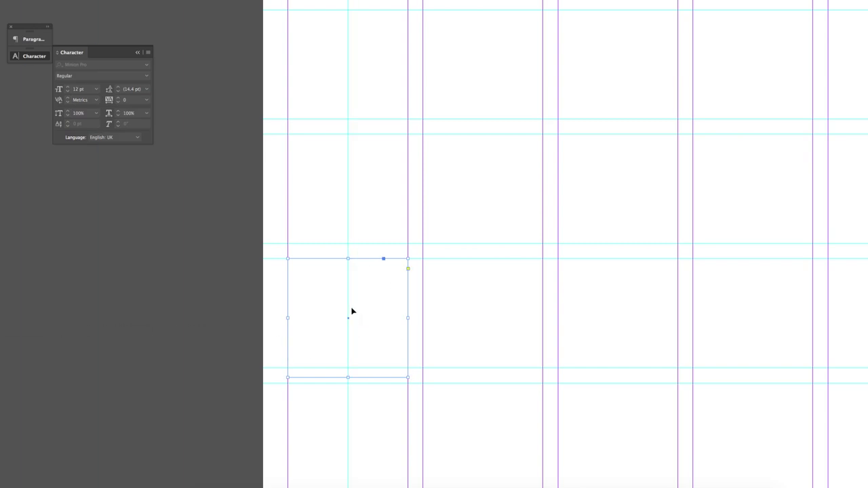
pyautogui.keyDown('alt'); pyautogui.click(427, 217); pyautogui.keyUp('alt')
pyautogui.keyDown('alt'); pyautogui.click(498, 302); pyautogui.keyUp('alt')
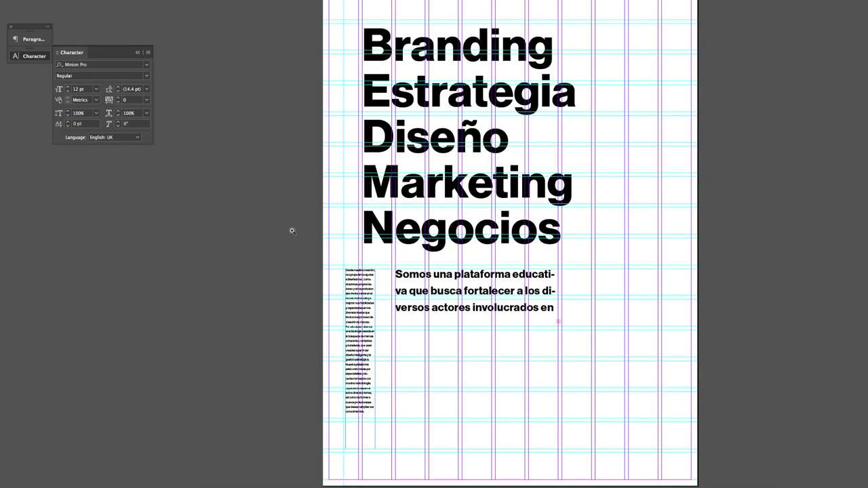
# Turn off hyphenation for all the narrow column text
pyautogui.click(293, 231)
pyautogui.press('w')
pyautogui.keyDown('alt'); pyautogui.click(463, 251); pyautogui.keyUp('alt')
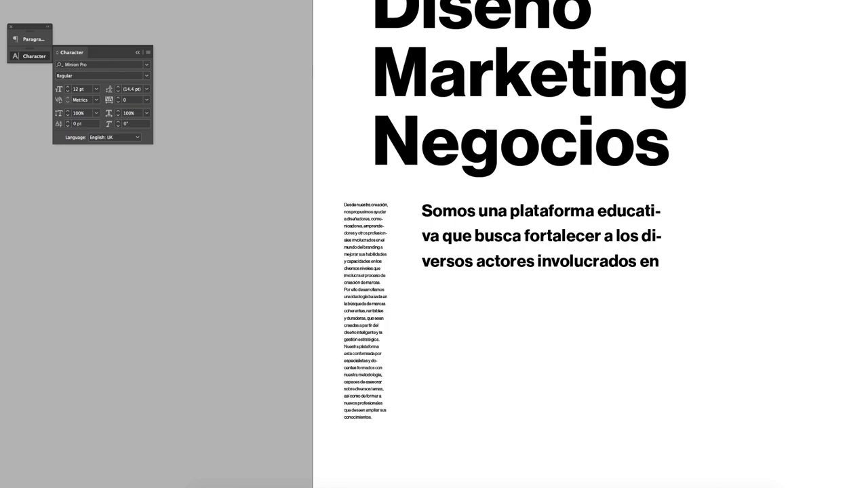
pyautogui.hotkey('ctrl', 'a')
pyautogui.click(30, 39)
pyautogui.click(59, 143)
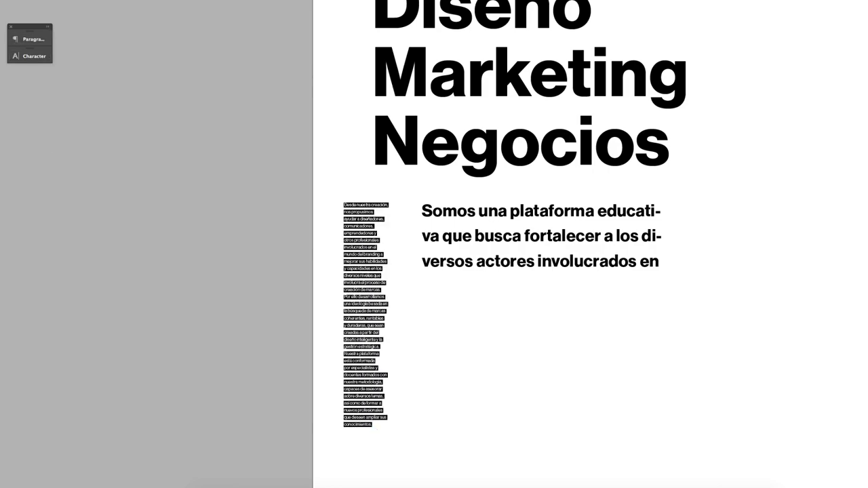
pyautogui.press('Escape')
pyautogui.press('w')
# Set the narrow column text in Haas Grot Disp 9 pt on 15 pt leading
pyautogui.press('w')
pyautogui.press('w')
pyautogui.doubleClick(375, 430)
pyautogui.hotkey('ctrl', 't')
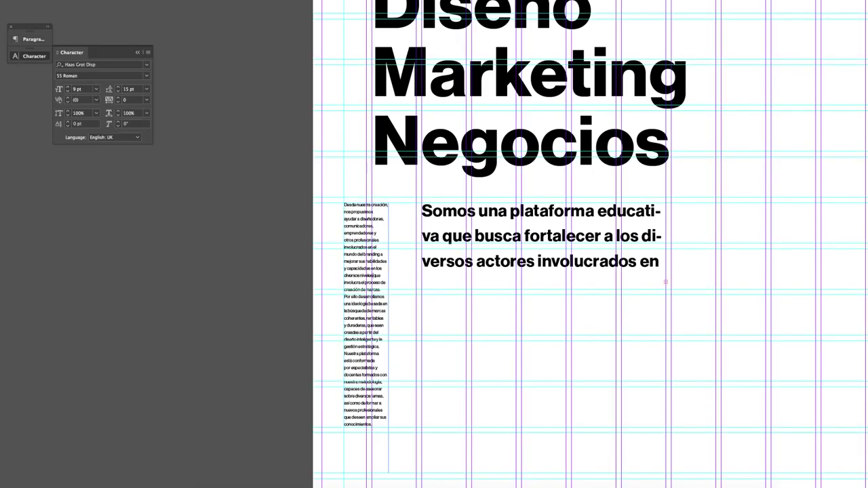
pyautogui.hotkey('ctrl', 'a')
pyautogui.press('w')
pyautogui.scroll(3, 386, 242)
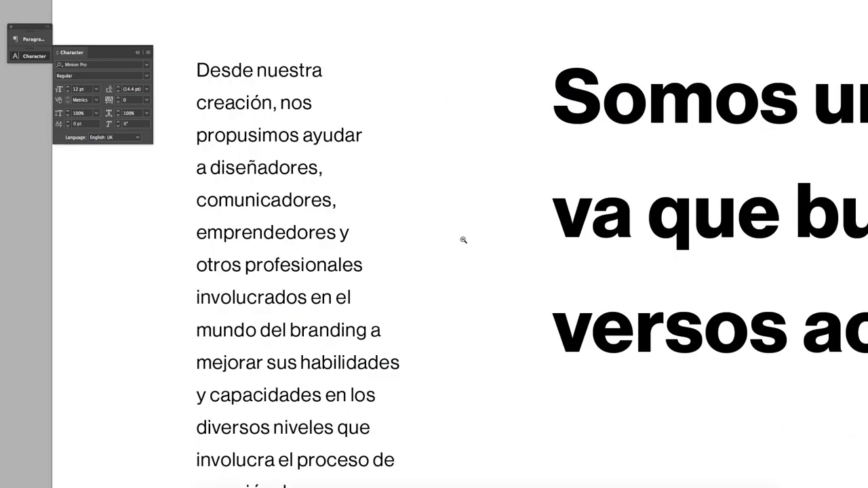
pyautogui.scroll(-2, 463, 240)
pyautogui.scroll(-3, 471, 306)
pyautogui.scroll(-1, 471, 307)
# Widen the intro paragraph frame so it reads across three longer lines
pyautogui.press('w')
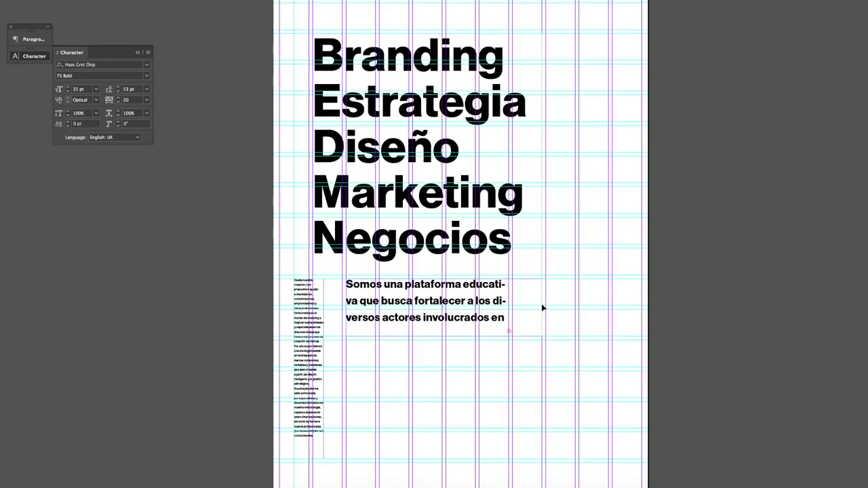
pyautogui.moveTo(543, 308); pyautogui.dragTo(606, 301)
pyautogui.click(162, 253)
pyautogui.press('w')
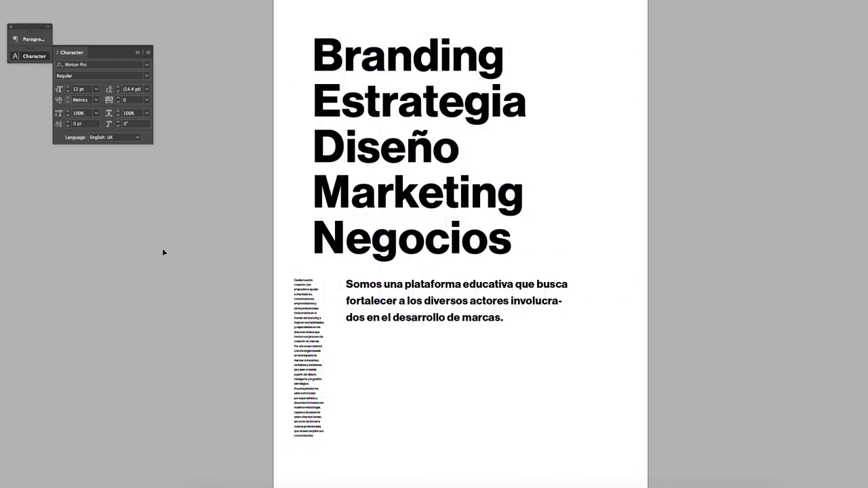
pyautogui.press('w')
pyautogui.click(380, 193)
# Set the headline to 144.5 pt size with 144.5 pt leading
pyautogui.scroll(5, 281, 27)
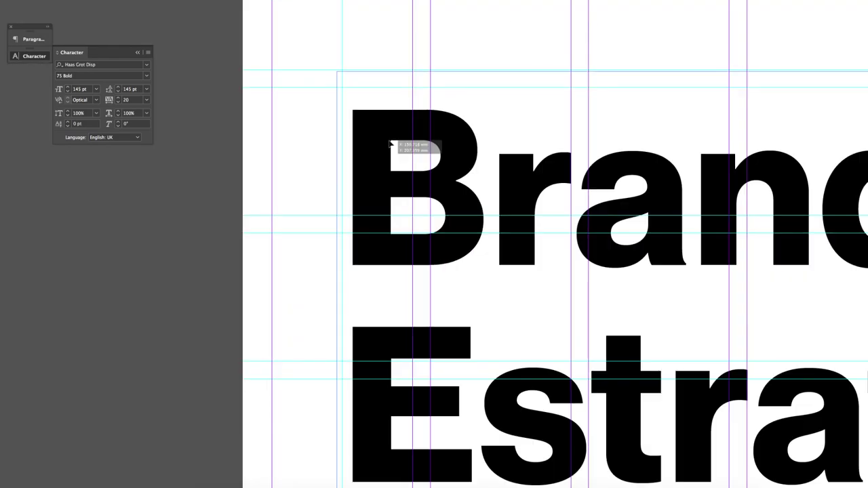
pyautogui.scroll(3, 448, 169)
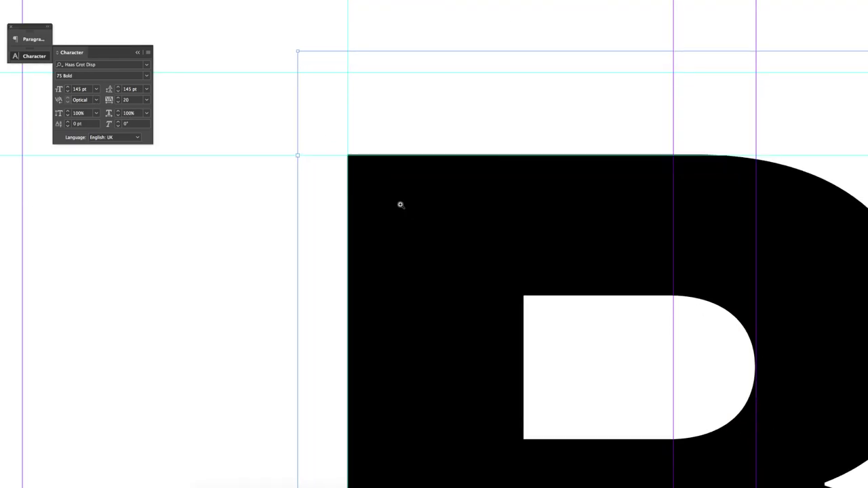
pyautogui.scroll(-5, 401, 204)
pyautogui.scroll(-5, 400, 204)
pyautogui.scroll(-2, 403, 249)
pyautogui.scroll(5, 403, 249)
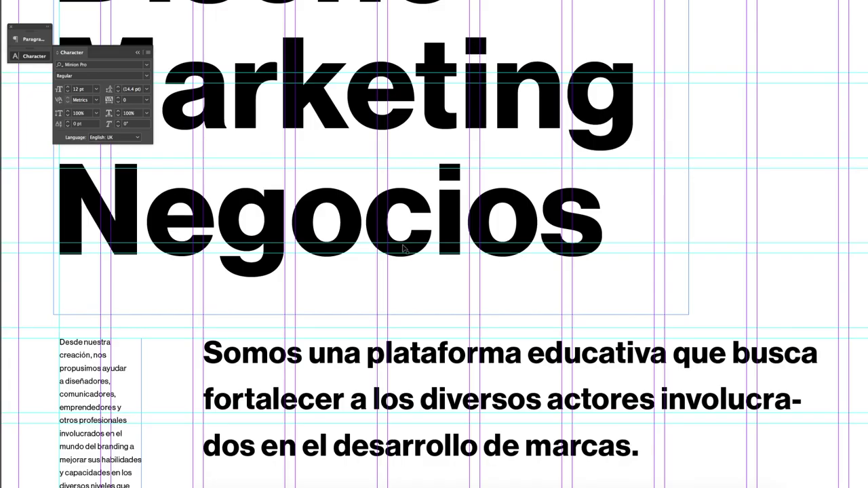
pyautogui.click(403, 249)
pyautogui.scroll(3, 403, 249)
pyautogui.click(81, 99)
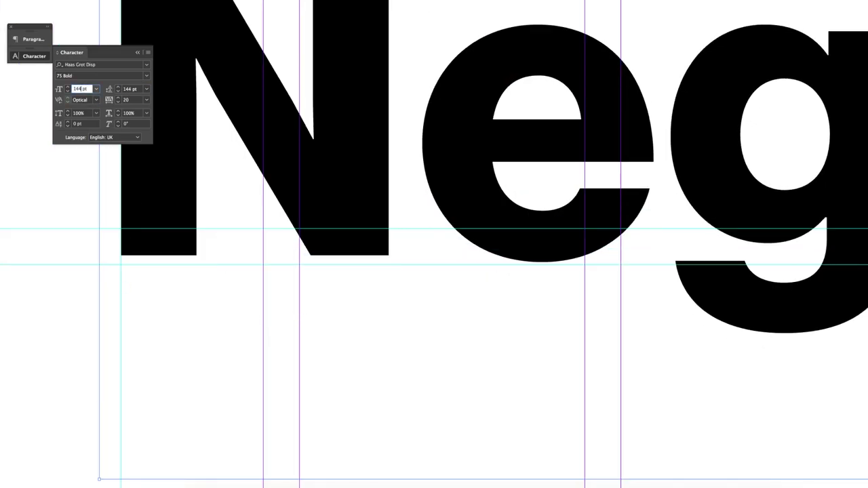
pyautogui.write('144.5')
pyautogui.press('Tab')
pyautogui.press('Return')
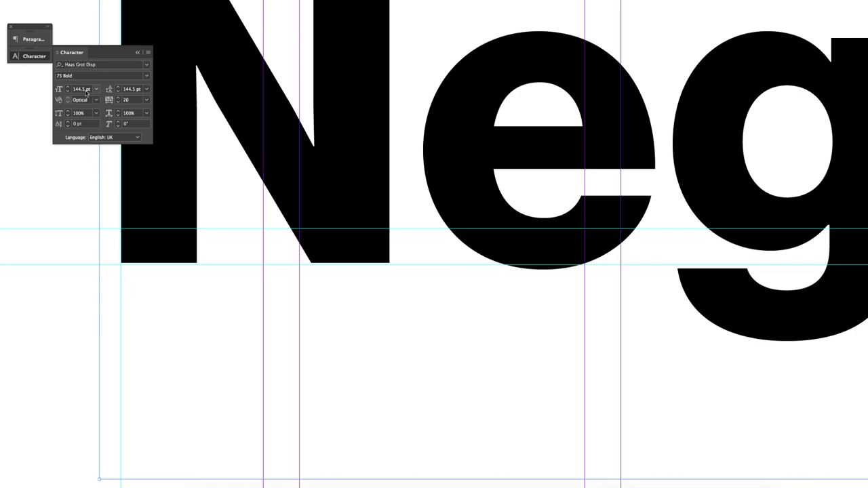
pyautogui.press('Tab')
pyautogui.press('Tab')
pyautogui.click(141, 151)
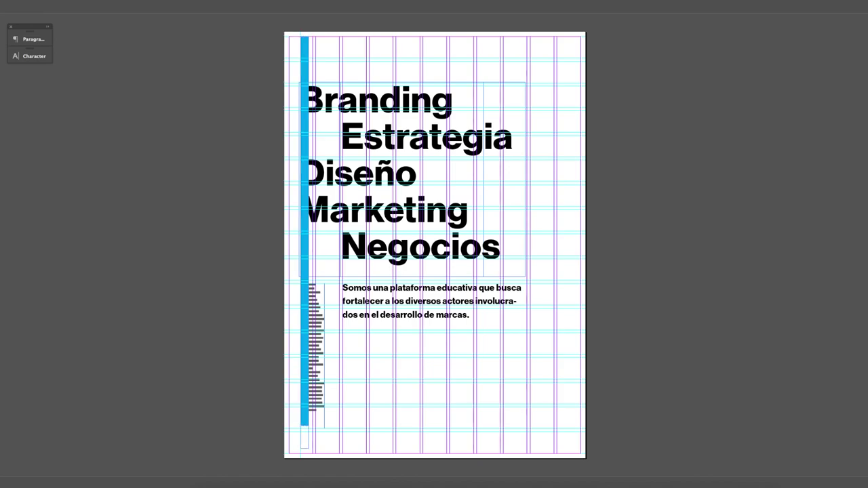
# Send the light-blue bar behind the headline and place a copy to its right
pyautogui.rightClick(303, 266)
pyautogui.click(427, 354)
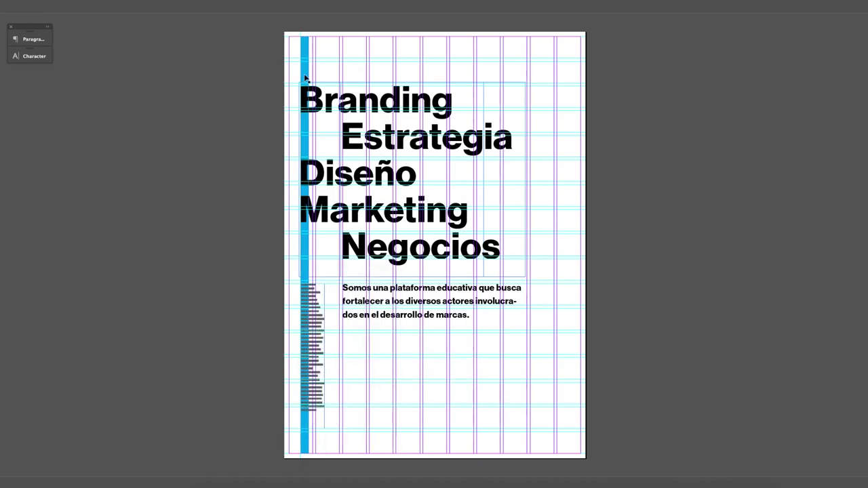
pyautogui.moveTo(305, 78); pyautogui.dragTo(347, 78)
pyautogui.press('w')
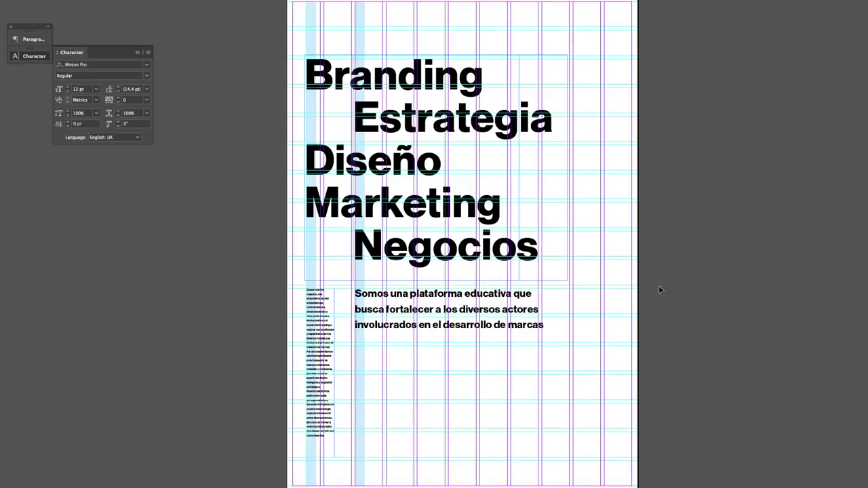
# Create the Videos entry with its pasted description set to 14 pt on 21 pt leading
pyautogui.moveTo(316, 326)
pyautogui.mouseDown()
pyautogui.moveTo(382, 339)
pyautogui.moveTo(411, 331)
pyautogui.mouseUp()
pyautogui.moveTo(473, 322); pyautogui.dragTo(473, 332)
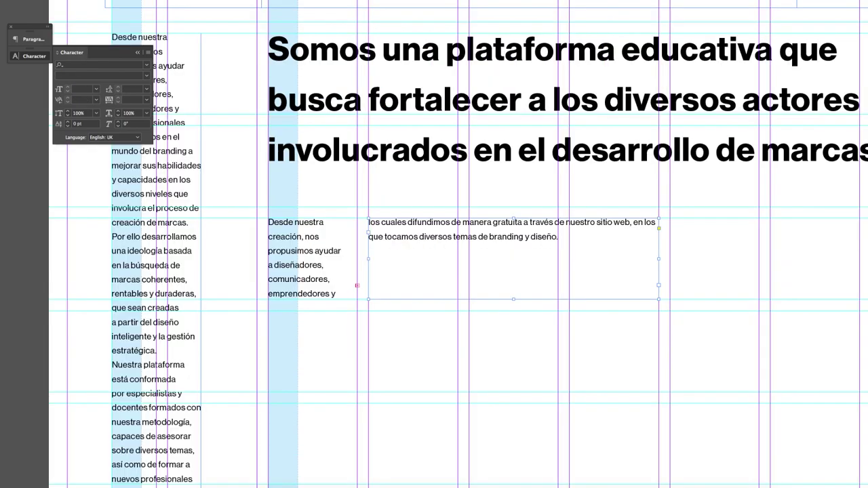
pyautogui.hotkey('ctrl', 'a')
pyautogui.hotkey('ctrl', 'shift', '.')
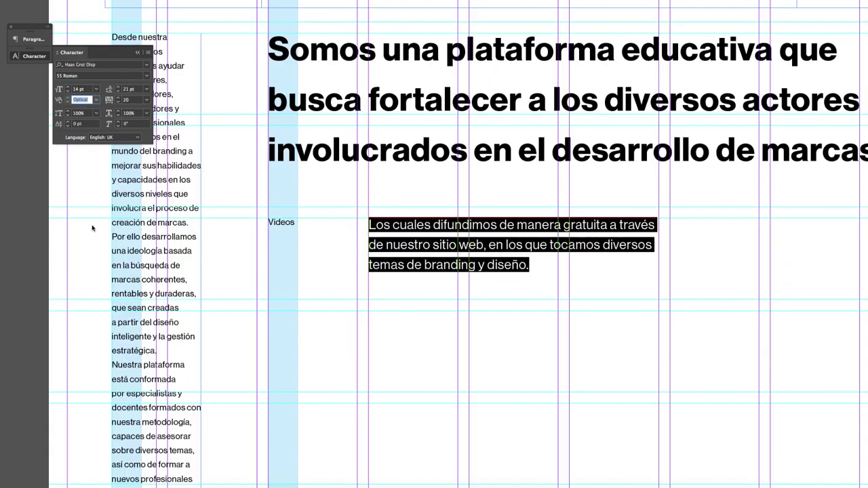
pyautogui.moveTo(269, 223); pyautogui.dragTo(295, 223)
pyautogui.press('Tab')
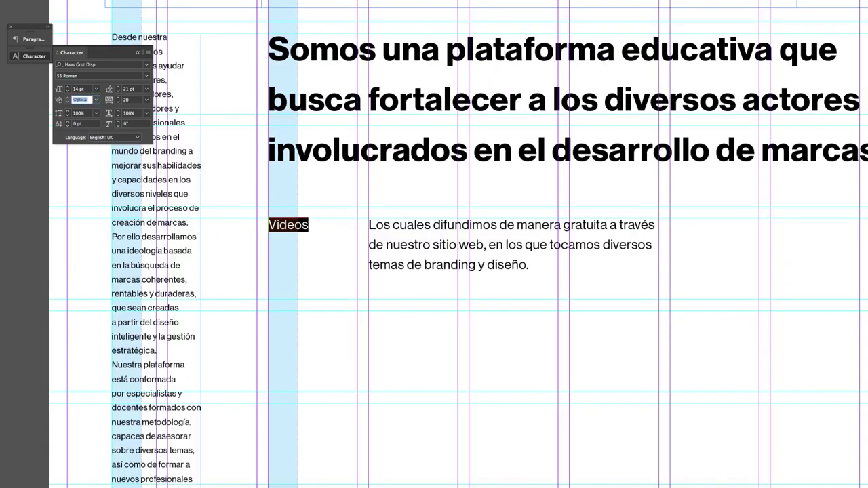
pyautogui.hotkey('ctrl', '-')
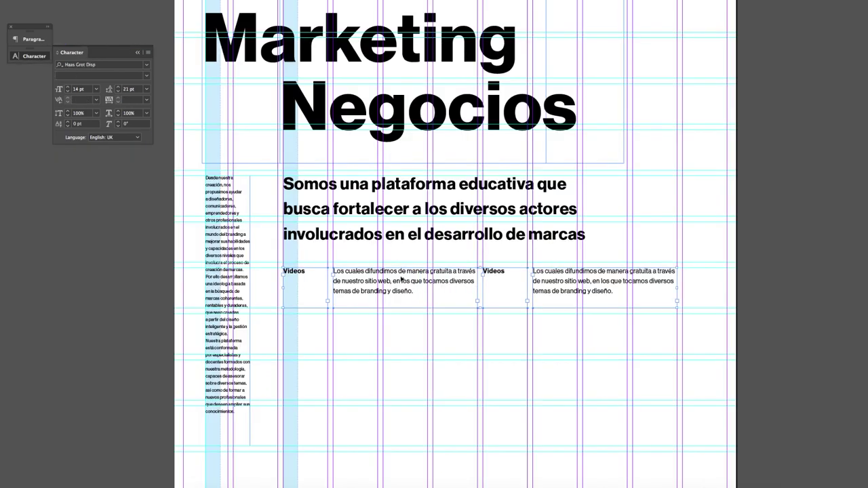
# Duplicate the Videos entry and turn it into Cursos Presenciales with its description
pyautogui.moveTo(399, 281); pyautogui.dragTo(399, 327)
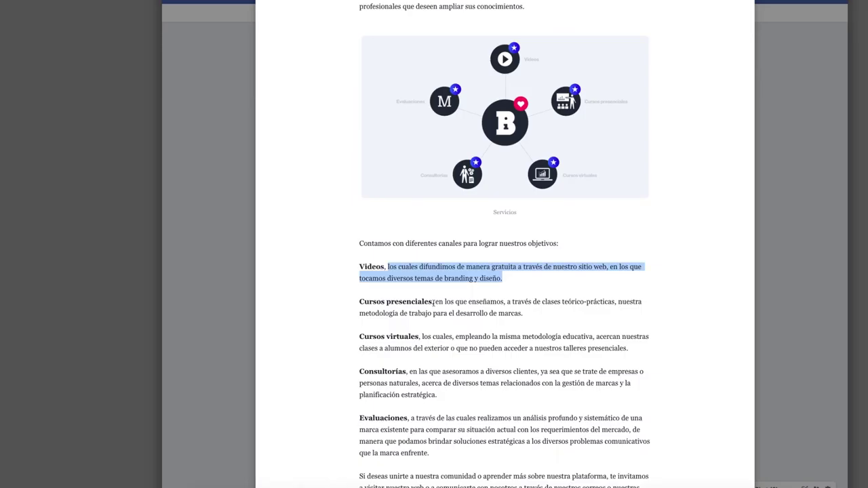
pyautogui.hotkey('ctrl', 'a')
pyautogui.hotkey('ctrl', 'v')
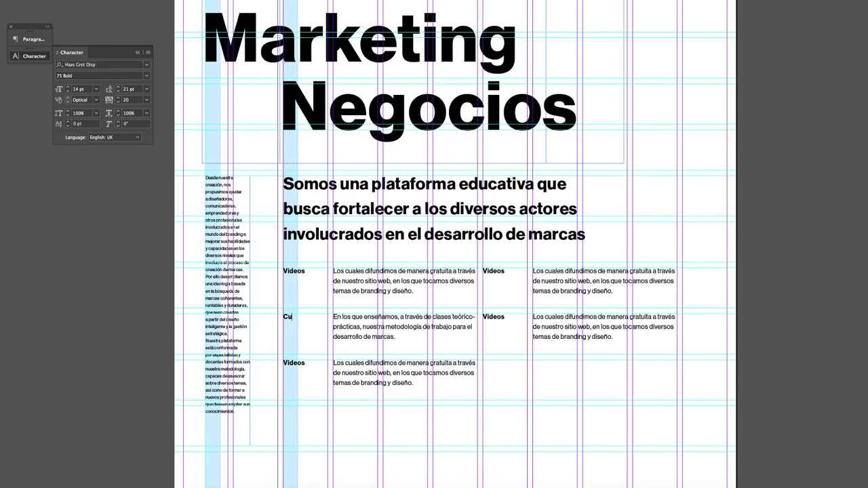
pyautogui.write('les')
pyautogui.hotkey('alt', 'Tab')
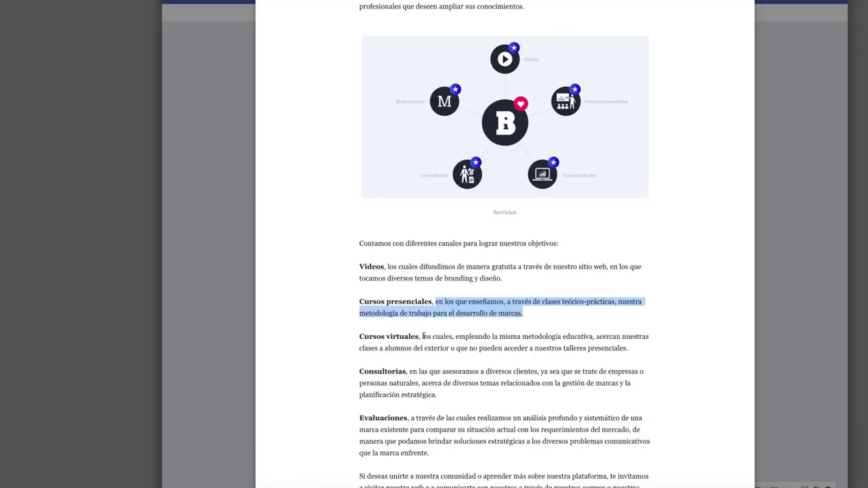
# Paste the Cursos Virtuales description from the article into the third entry
pyautogui.moveTo(423, 335); pyautogui.dragTo(624, 347)
pyautogui.hotkey('ctrl', 'c')
pyautogui.hotkey('alt', 'Tab')
pyautogui.hotkey('ctrl', 'v')
pyautogui.hotkey('alt', 'Tab')
# Fill the top-right entry with the Consultorías heading and description
pyautogui.moveTo(409, 370); pyautogui.dragTo(441, 398)
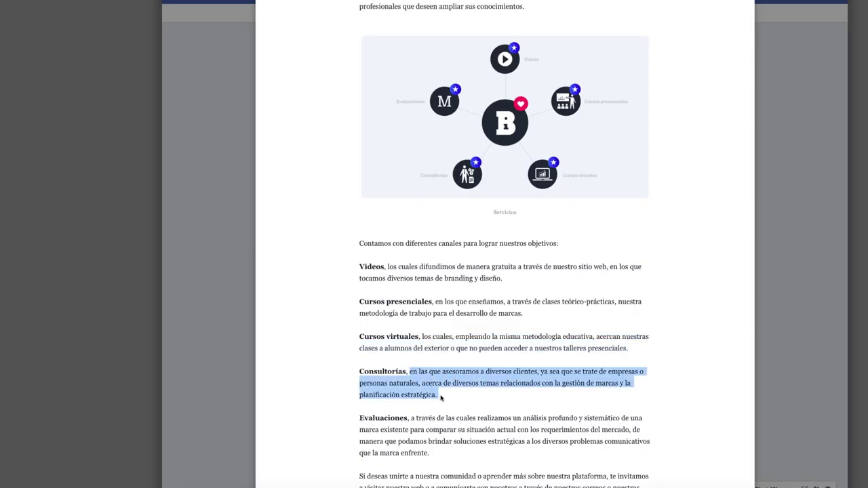
pyautogui.hotkey('ctrl', 'c')
pyautogui.hotkey('alt', 'Tab')
pyautogui.hotkey('ctrl', 'v')
pyautogui.hotkey('shift', 'Tab')
pyautogui.write('Con')
# Copy the Evaluaciones description from the article into its entry
pyautogui.hotkey('alt', 'Tab')
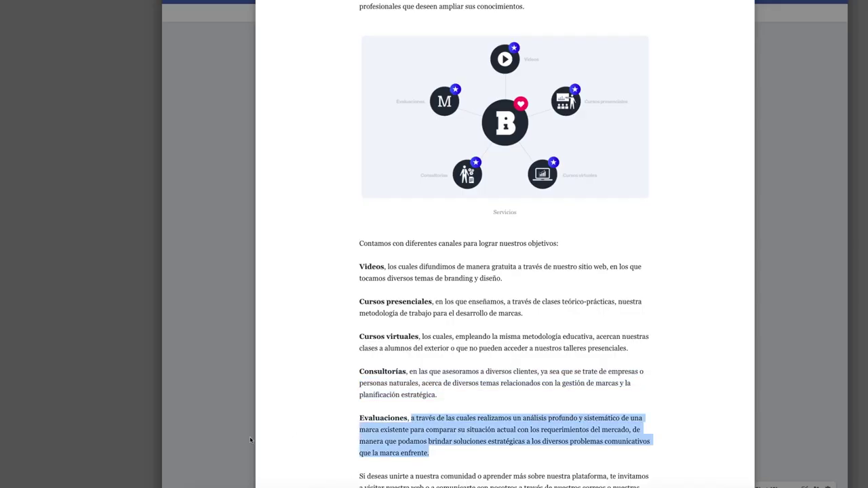
pyautogui.hotkey('ctrl', 'c')
pyautogui.hotkey('alt', 'Tab')
pyautogui.hotkey('ctrl', 'v')
pyautogui.hotkey('shift', 'Tab')
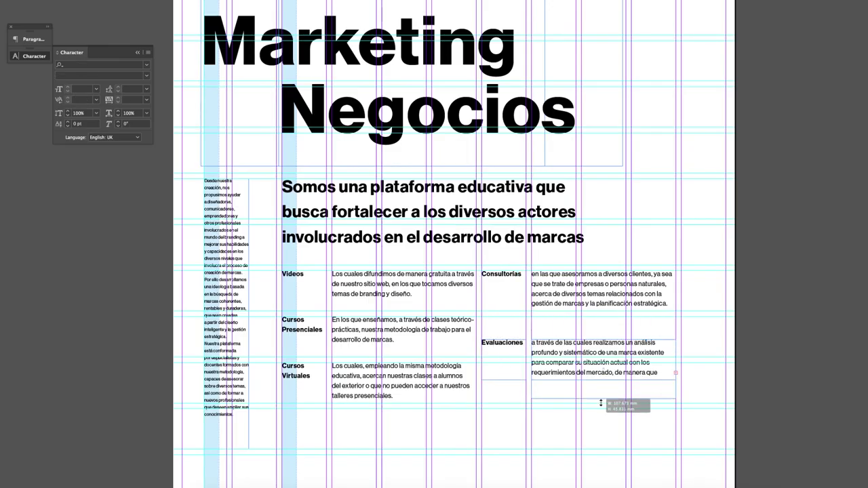
# Fit the Evaluaciones frame to its content so the full description shows
pyautogui.moveTo(600, 404); pyautogui.dragTo(601, 406)
pyautogui.hotkey('ctrl', '=')
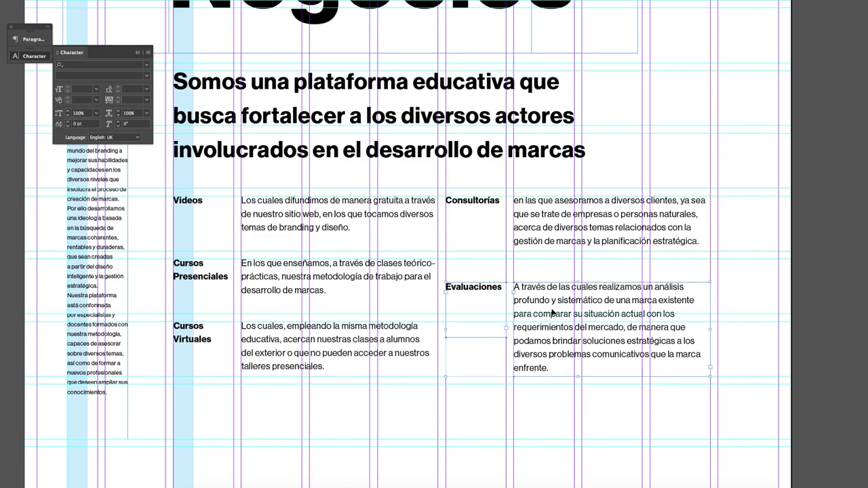
pyautogui.hotkey('ctrl', '=')
pyautogui.hotkey('ctrl', '=')
pyautogui.hotkey('ctrl', '=')
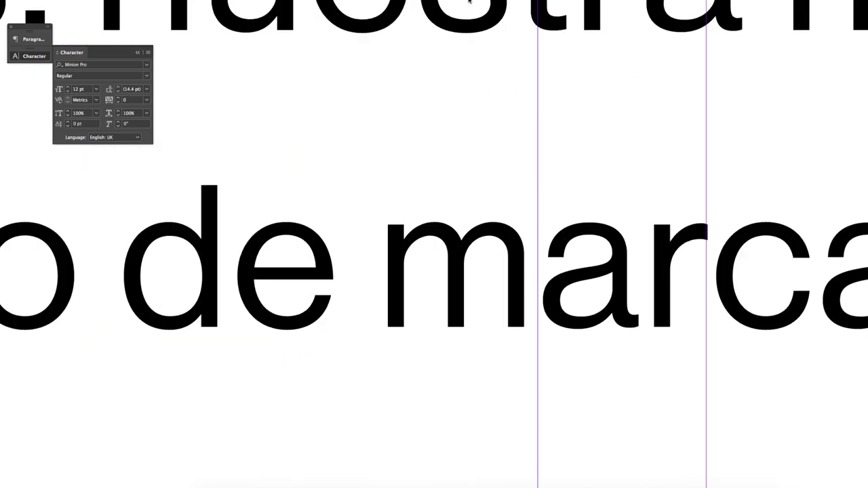
pyautogui.hotkey('ctrl', '-')
pyautogui.hotkey('ctrl', '=')
# Zoom in on the Evaluaciones text, then fit the entire poster page in the window
pyautogui.scroll(-1, 667, 298)
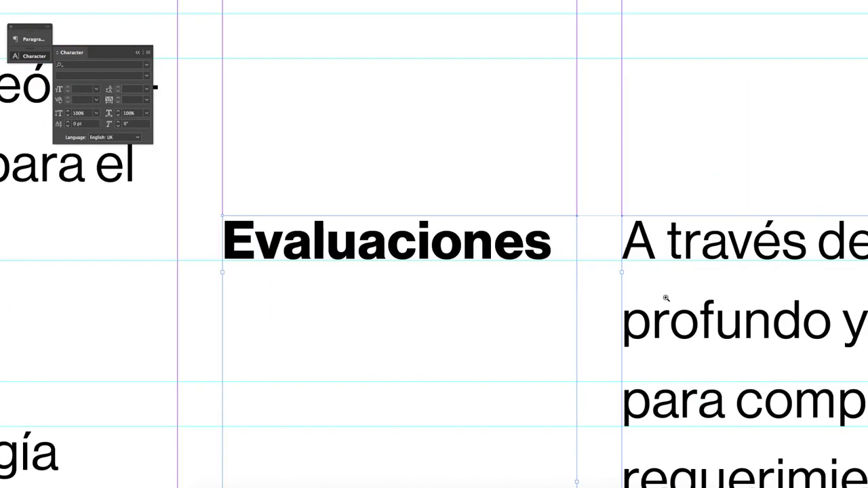
pyautogui.click(666, 298)
pyautogui.keyDown('alt'); pyautogui.click(424, 268); pyautogui.keyUp('alt')
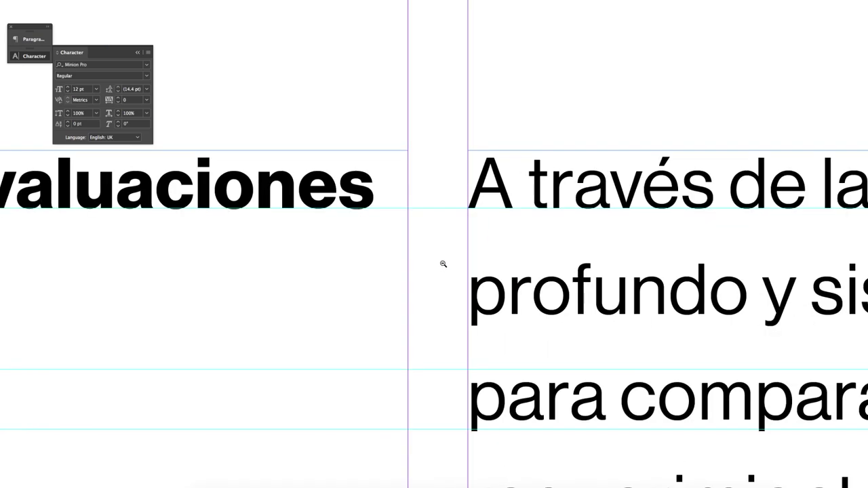
pyautogui.keyDown('alt'); pyautogui.click(443, 264); pyautogui.keyUp('alt')
pyautogui.keyDown('alt'); pyautogui.click(403, 249); pyautogui.keyUp('alt')
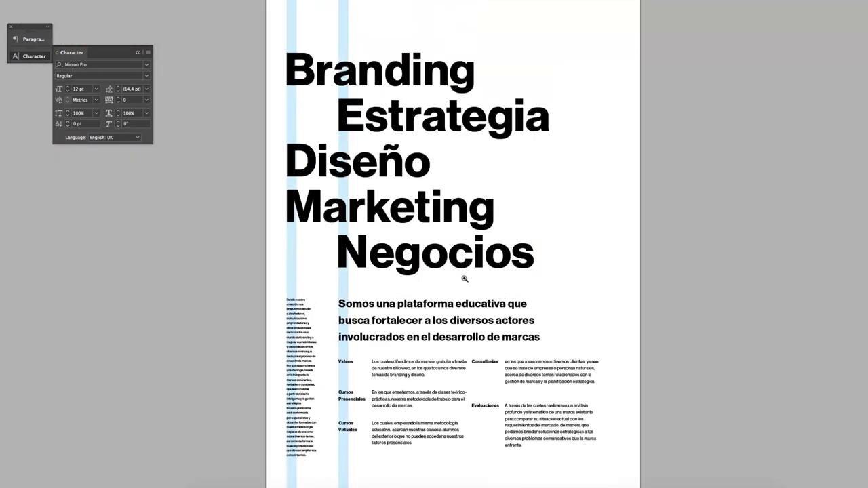
pyautogui.keyDown('alt'); pyautogui.click(465, 278); pyautogui.keyUp('alt')
pyautogui.hotkey('ctrl', '0')
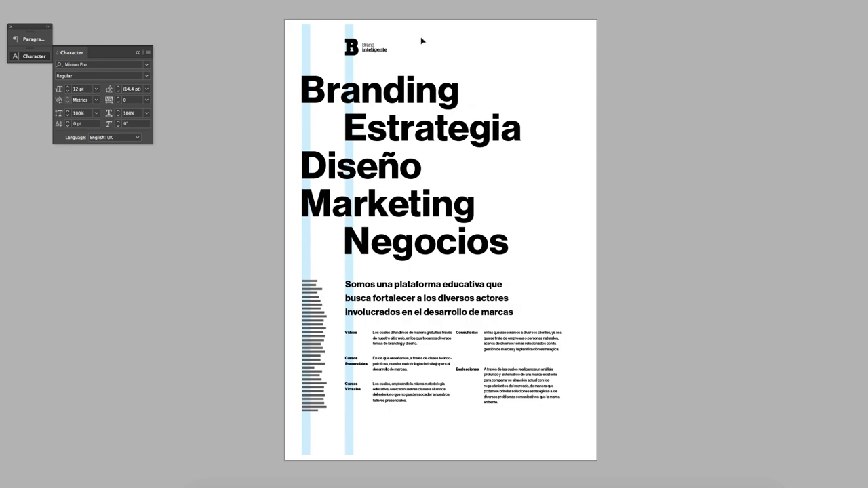
# Zoom into the header beside the logo and select its placeholder text
pyautogui.click(422, 41)
pyautogui.click(423, 59)
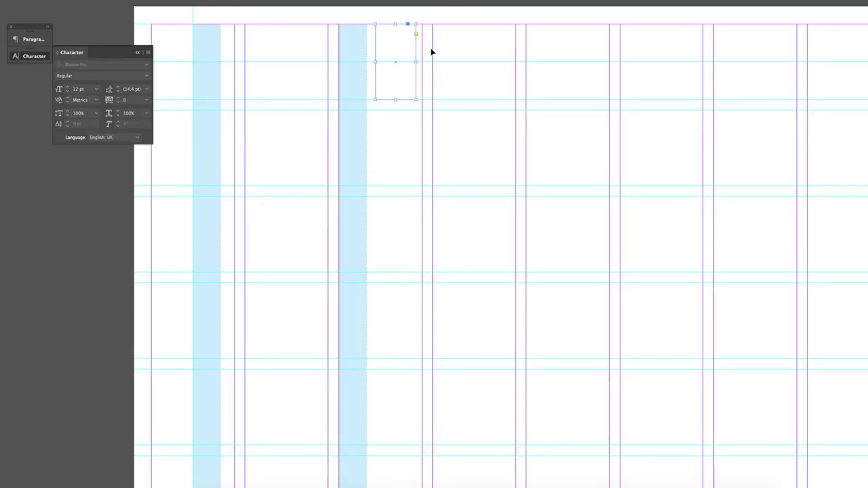
pyautogui.click(412, 72)
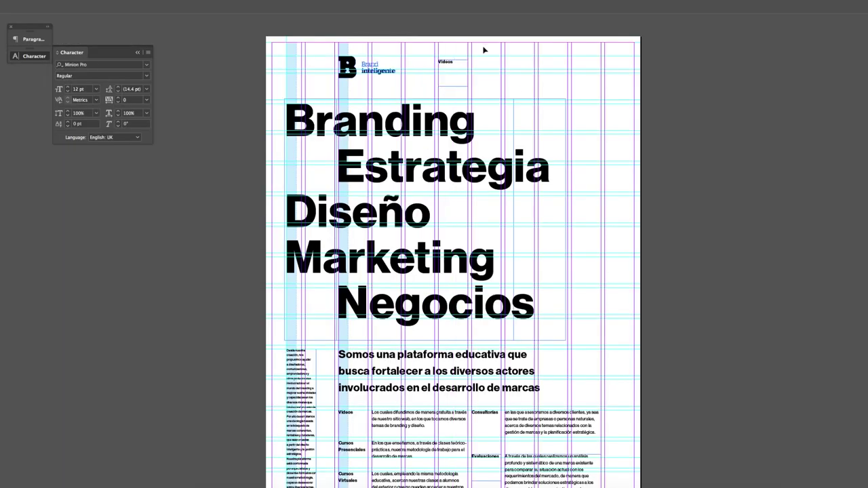
pyautogui.doubleClick(448, 63)
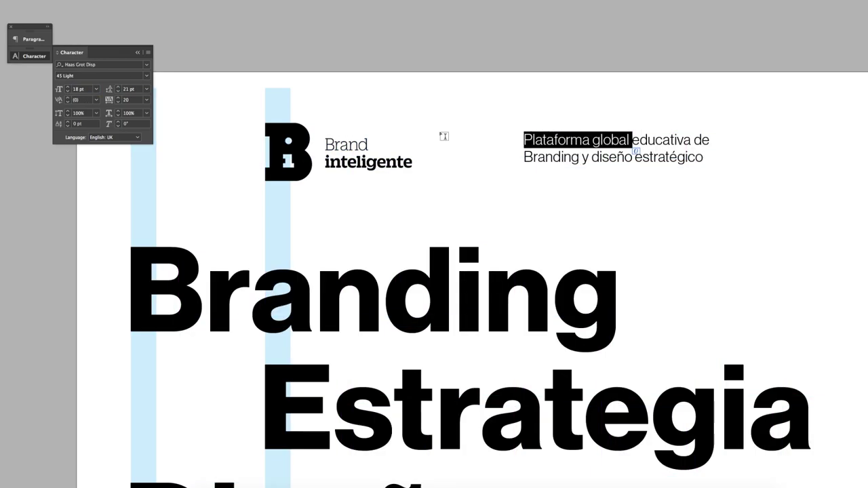
# Set 'Plataforma global', 'Branding' and 'diseño estratégico' in 75 Bold
pyautogui.click(146, 75)
pyautogui.click(74, 190)
pyautogui.doubleClick(551, 157)
pyautogui.click(146, 75)
pyautogui.click(85, 190)
pyautogui.moveTo(593, 157); pyautogui.dragTo(703, 156)
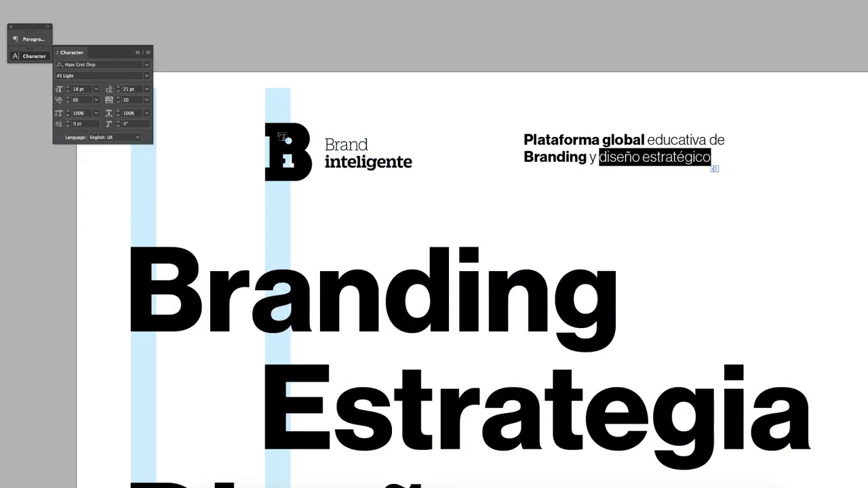
pyautogui.click(146, 75)
pyautogui.click(75, 189)
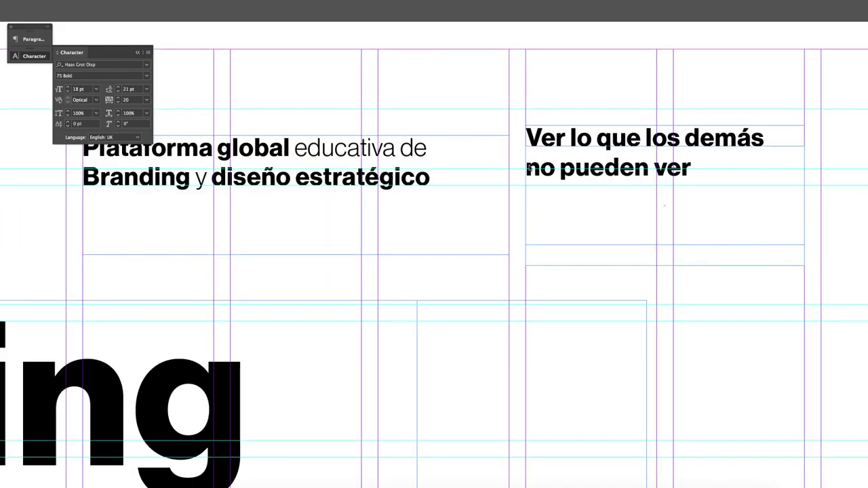
# Draw a thick horizontal rule under the services grid, then view the full page in Preview mode
pyautogui.press('w')
pyautogui.hotkey('ctrl', '0')
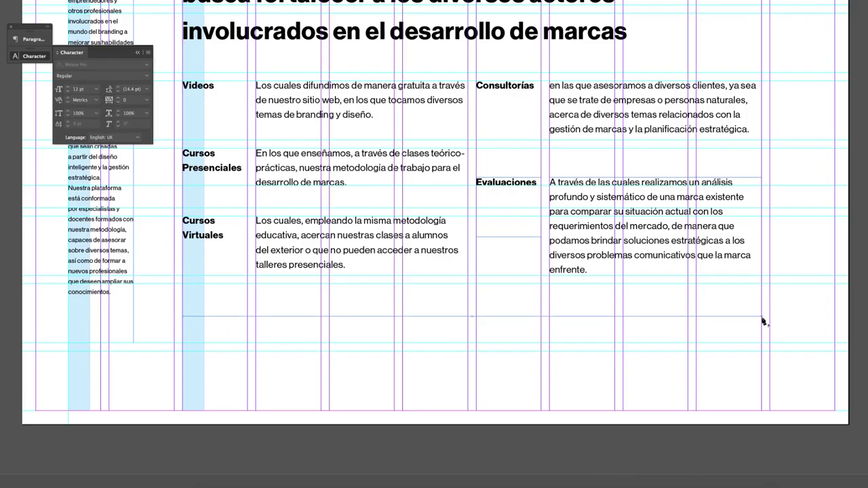
pyautogui.moveTo(763, 321); pyautogui.dragTo(762, 316)
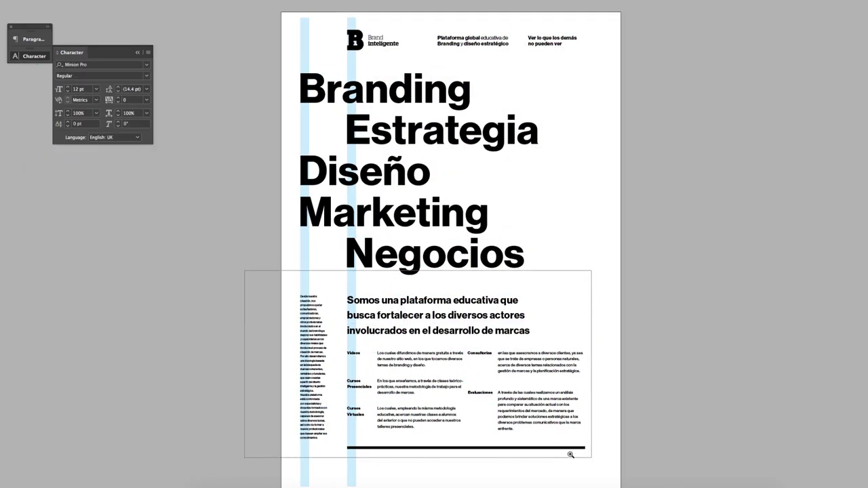
pyautogui.moveTo(300, 194); pyautogui.dragTo(278, 348)
pyautogui.hotkey('ctrl', '0')
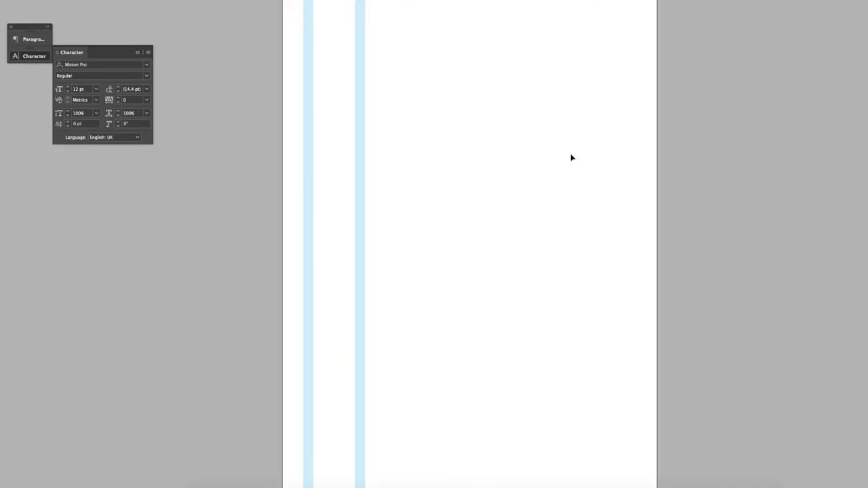
pyautogui.press('w')
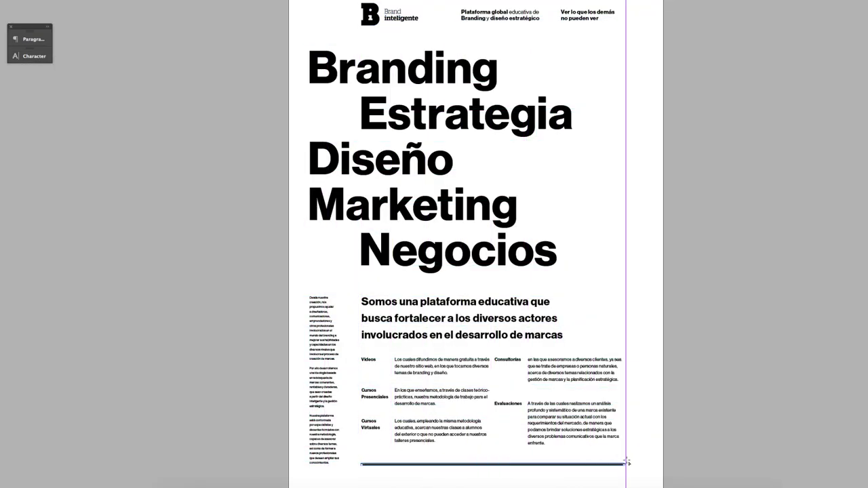
# Create the blue-to-pink 'Brand Int. Gradient' swatch with RGB colour stops
pyautogui.write('Brand Int. Gradient')
pyautogui.click(431, 269)
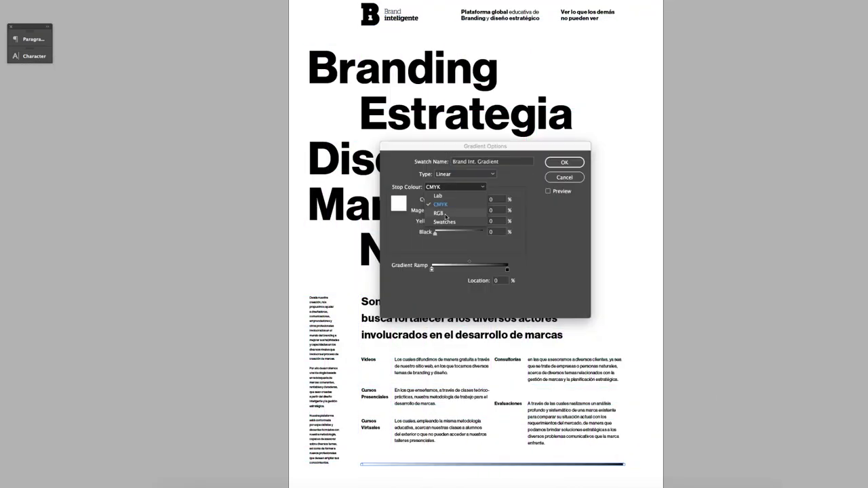
pyautogui.write('30')
pyautogui.click(508, 269)
pyautogui.click(455, 187)
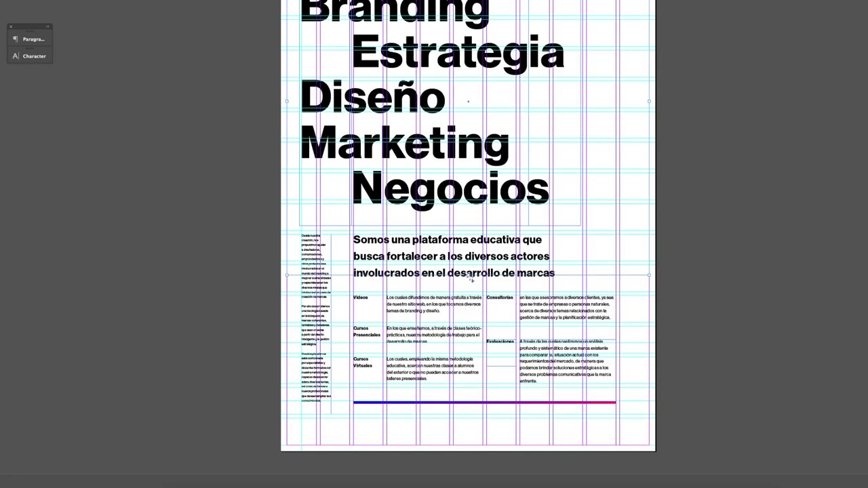
# Stretch the background frame to the page bottom and fill it with the light blue swatch
pyautogui.moveTo(469, 276); pyautogui.dragTo(468, 444)
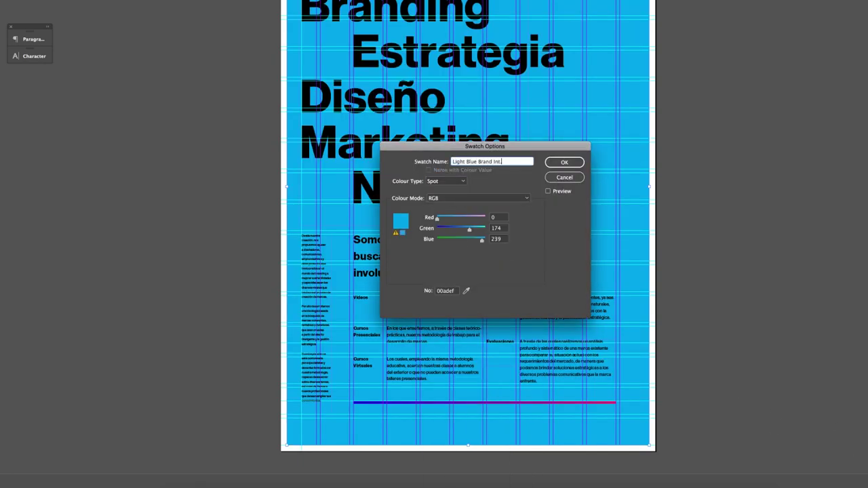
pyautogui.press('Return')
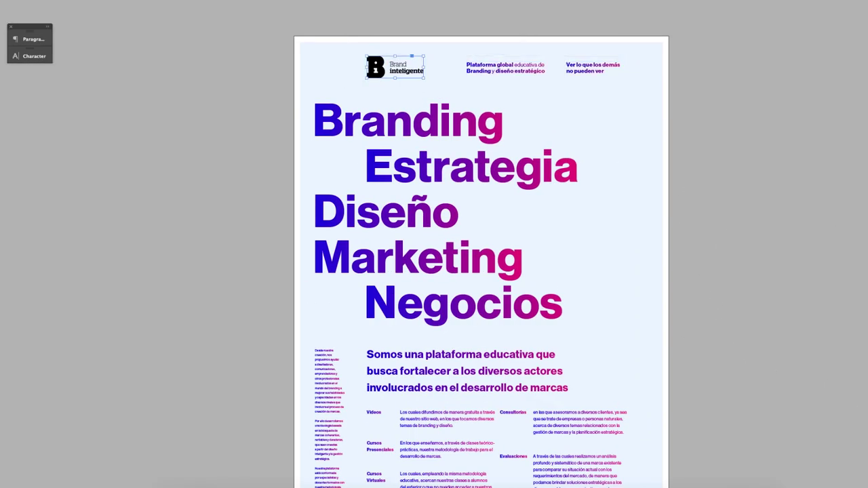
pyautogui.click(372, 70)
pyautogui.scroll(-2, 642, 223)
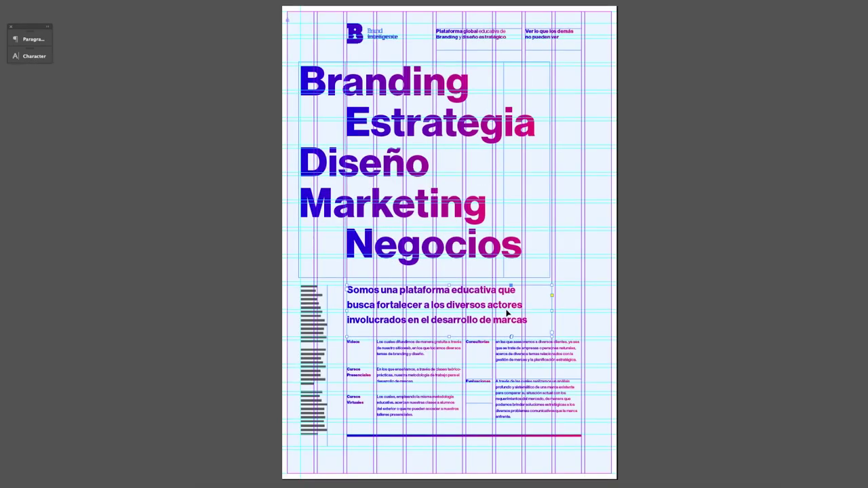
# Type a right-aligned 'Designed by' credit with the designer's name in 75 Bold
pyautogui.scroll(5, 665, 331)
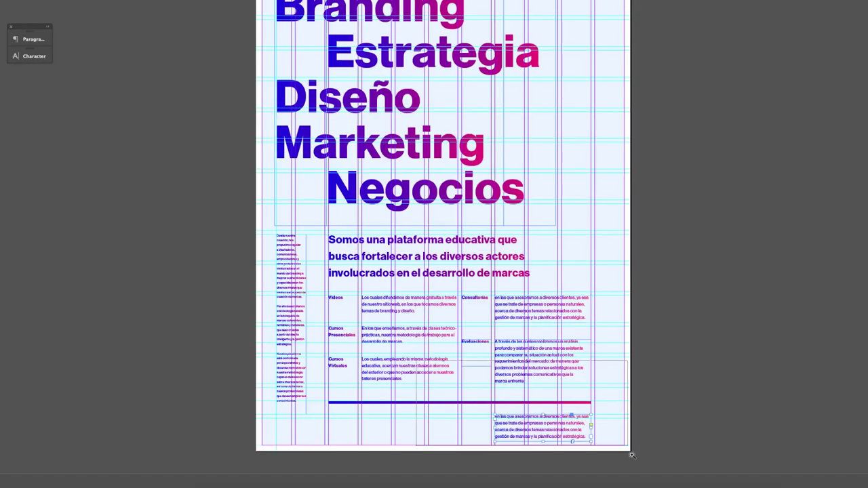
pyautogui.write('Designed by ')
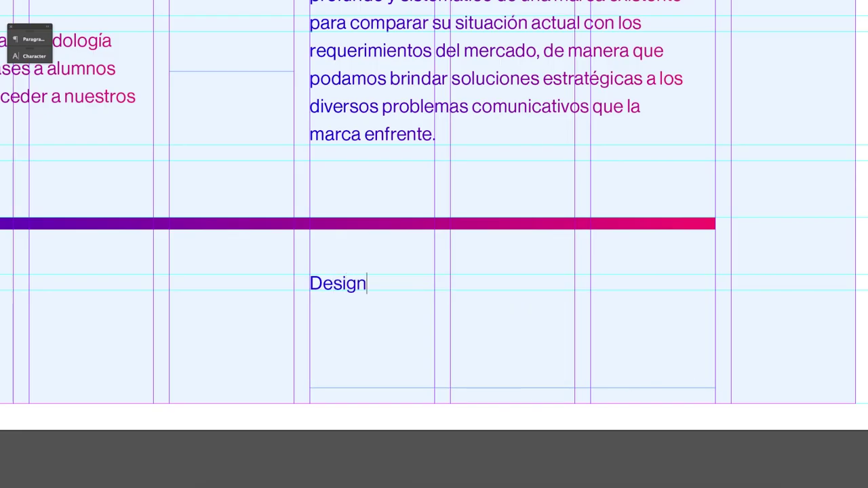
pyautogui.write('Roger Lara')
pyautogui.hotkey('ctrl', 'shift', 'Left')
pyautogui.hotkey('ctrl', 'shift', 'Left')
pyautogui.hotkey('ctrl', 'shift', 'r')
pyautogui.click(34, 55)
pyautogui.click(85, 188)
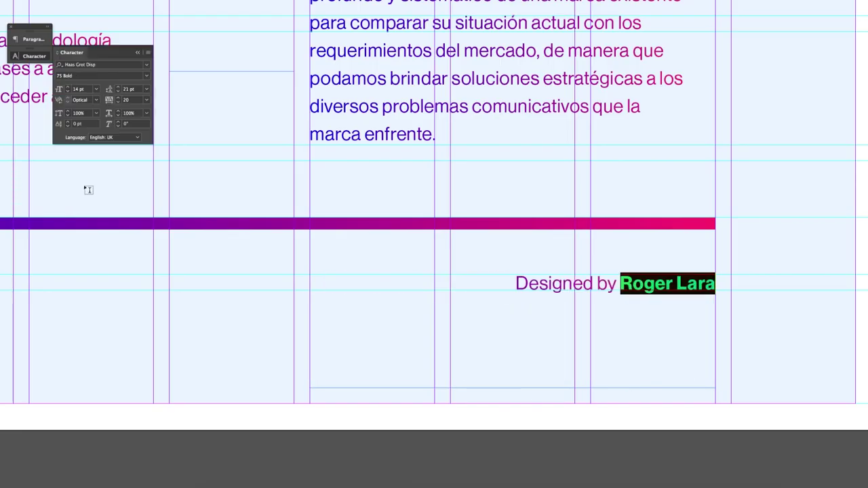
# Move the credit frame up beneath the gradient rule and shrink its height
pyautogui.press('Escape')
pyautogui.moveTo(620, 242); pyautogui.dragTo(620, 210)
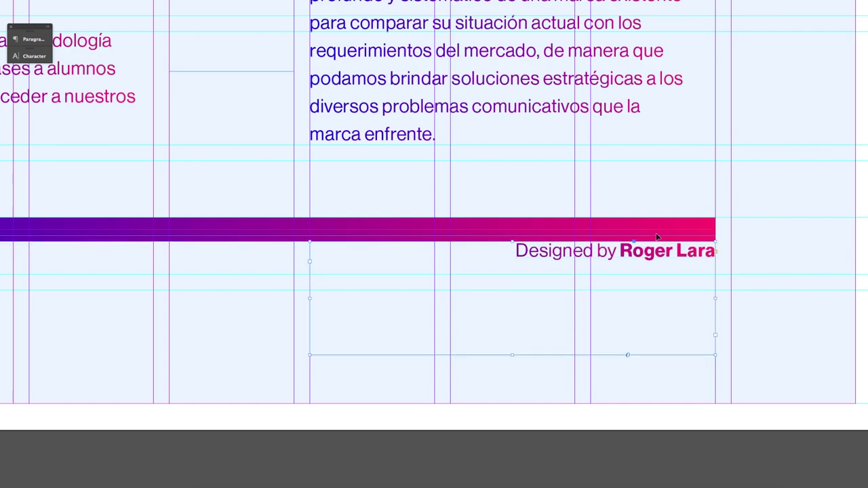
pyautogui.moveTo(346, 355); pyautogui.dragTo(346, 268)
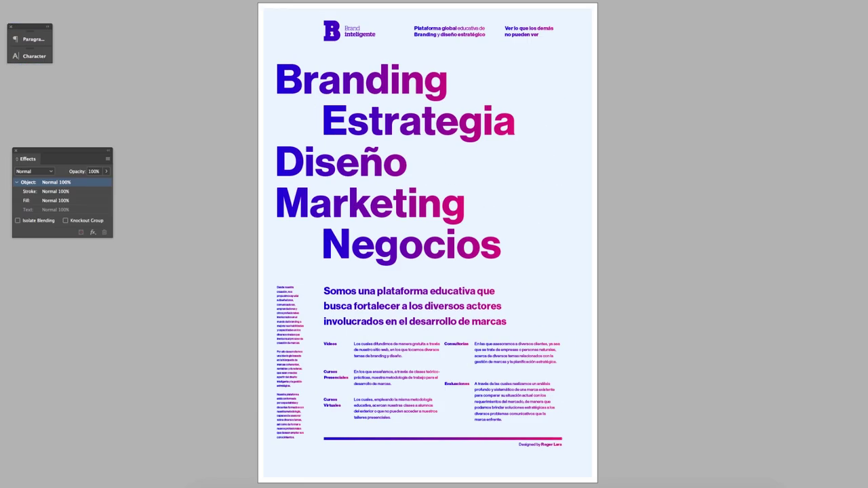